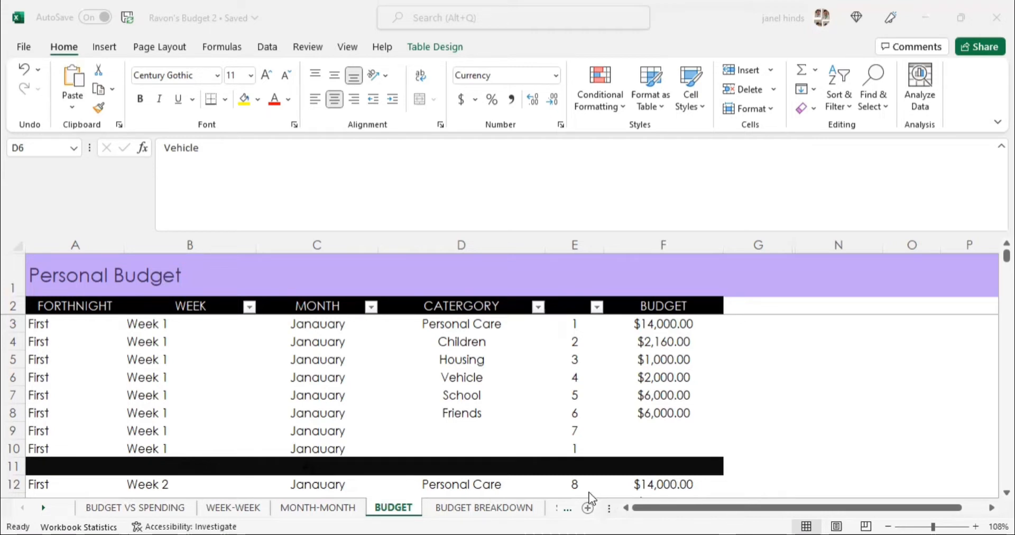
Step: Clear the School category from cell D7 in the Week 1 rows of the BUDGET sheet
click(472, 326)
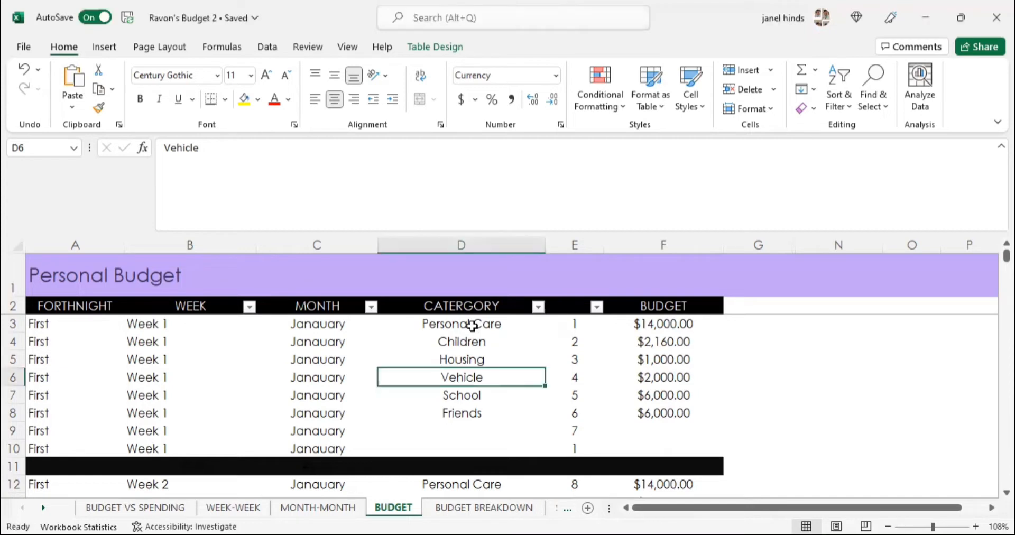
click(436, 425)
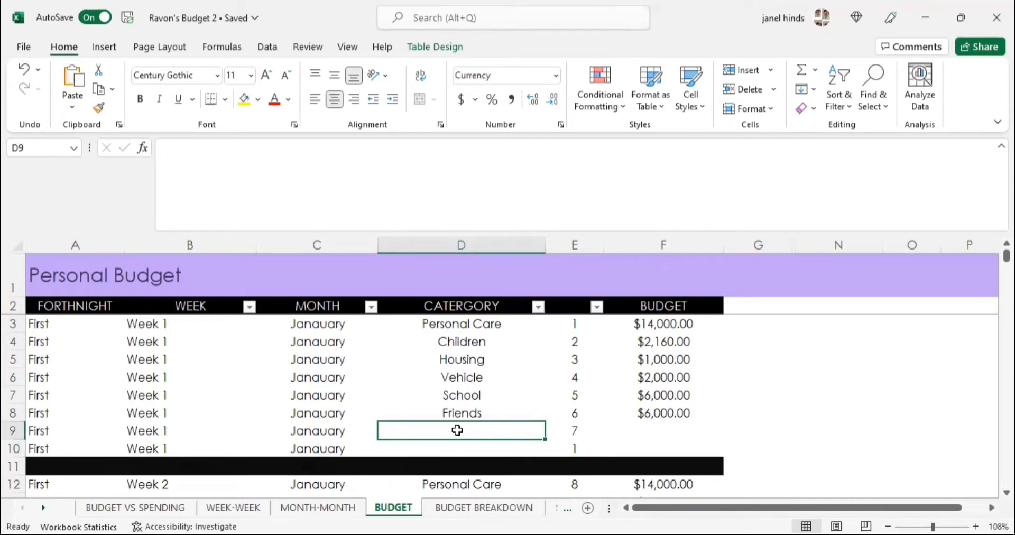
click(468, 400)
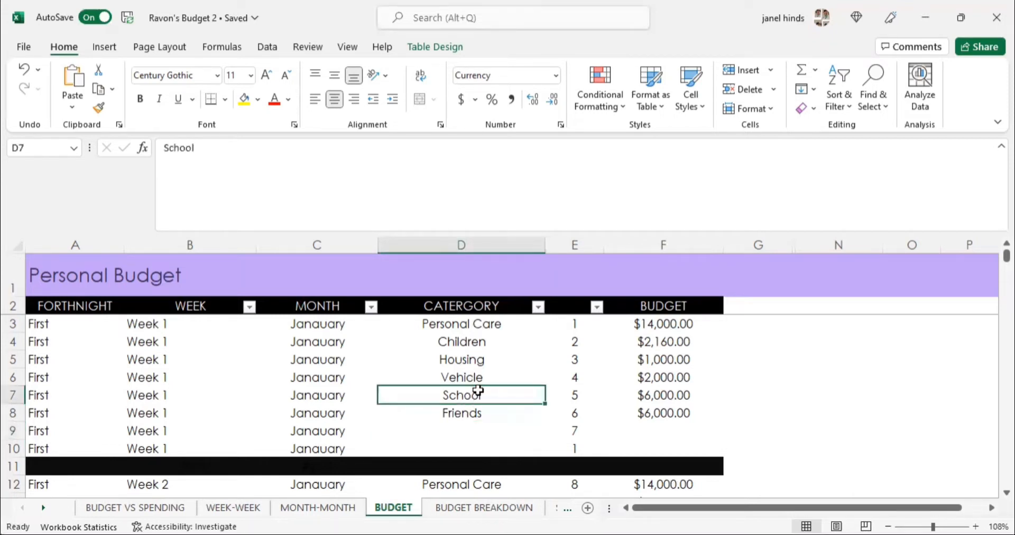
key(BackSpace)
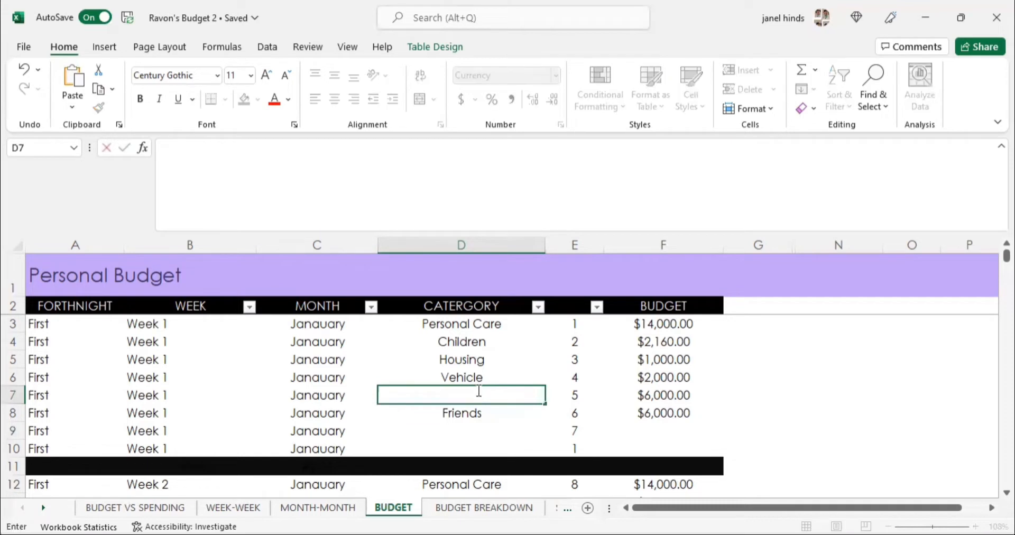
key(Return)
click(480, 391)
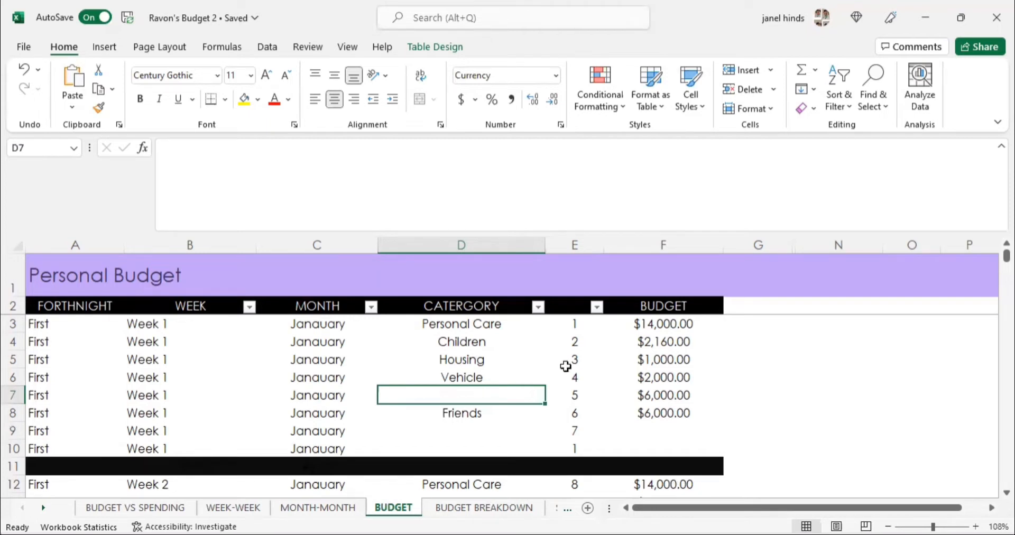
Step: Replace the Children category in cell D4 of the Week 1 rows with School
click(670, 337)
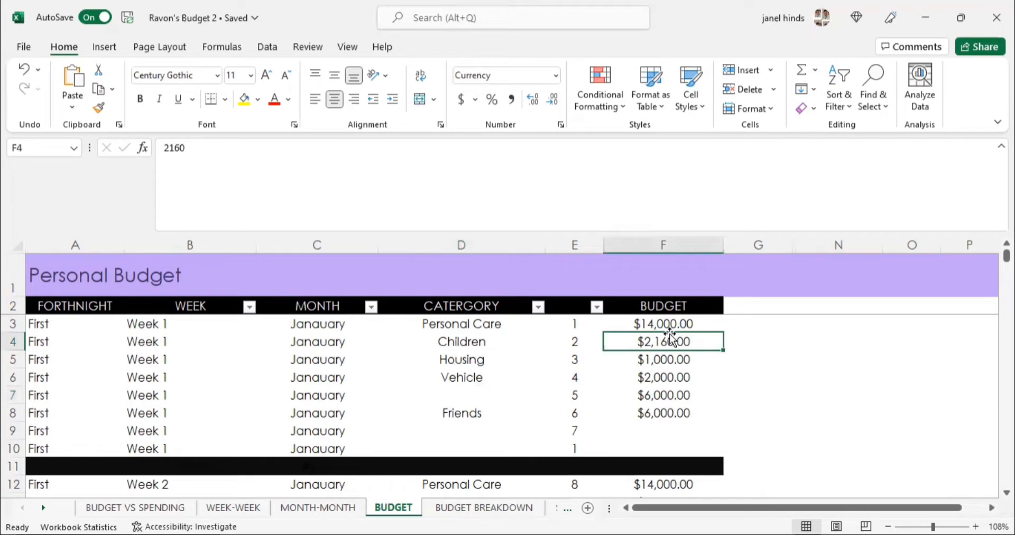
click(11, 324)
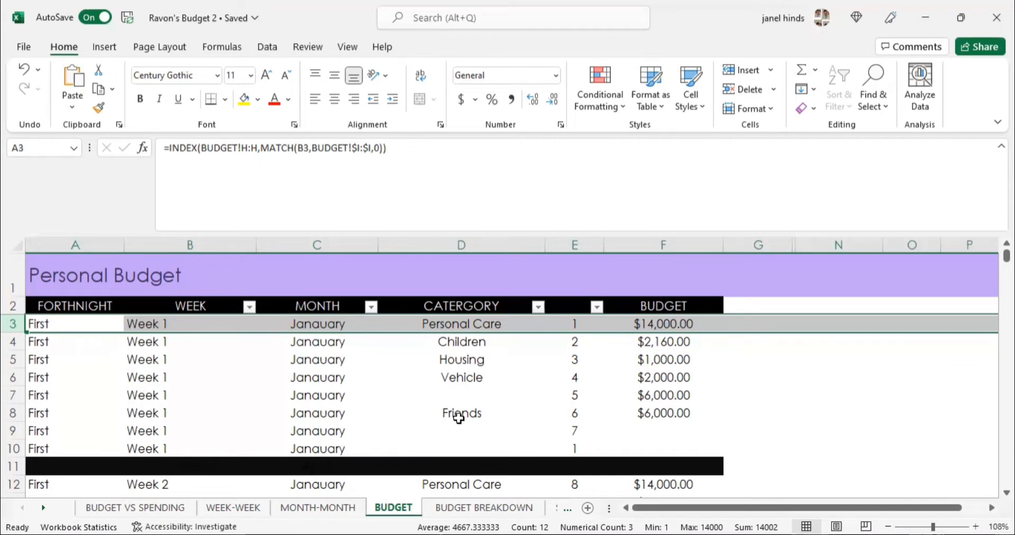
click(479, 347)
key(BackSpace)
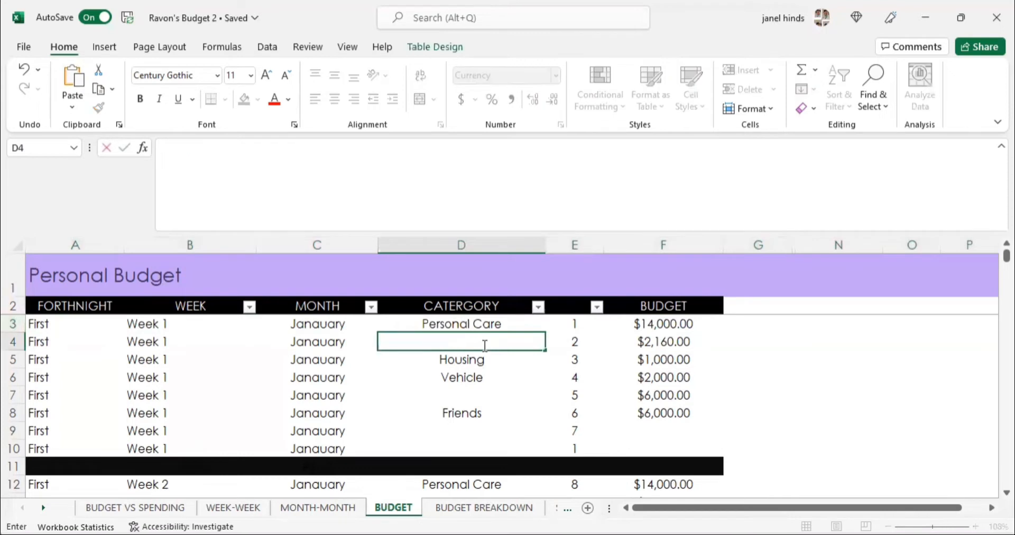
click(472, 390)
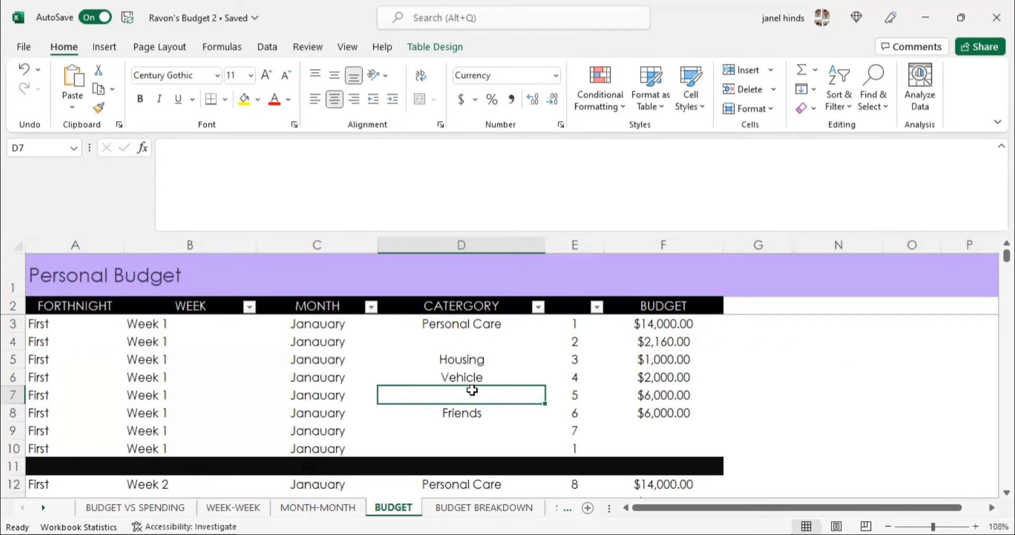
click(488, 344)
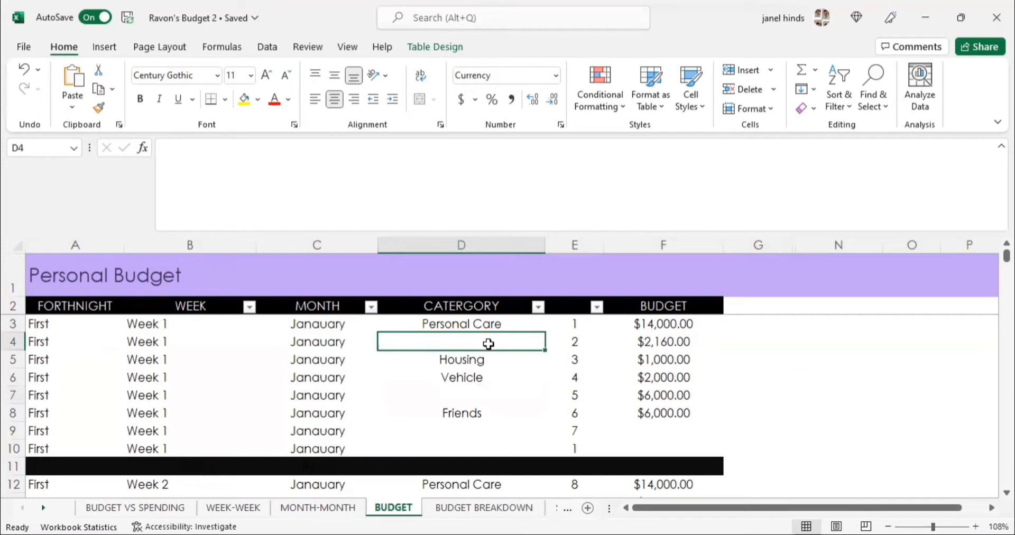
text(School)
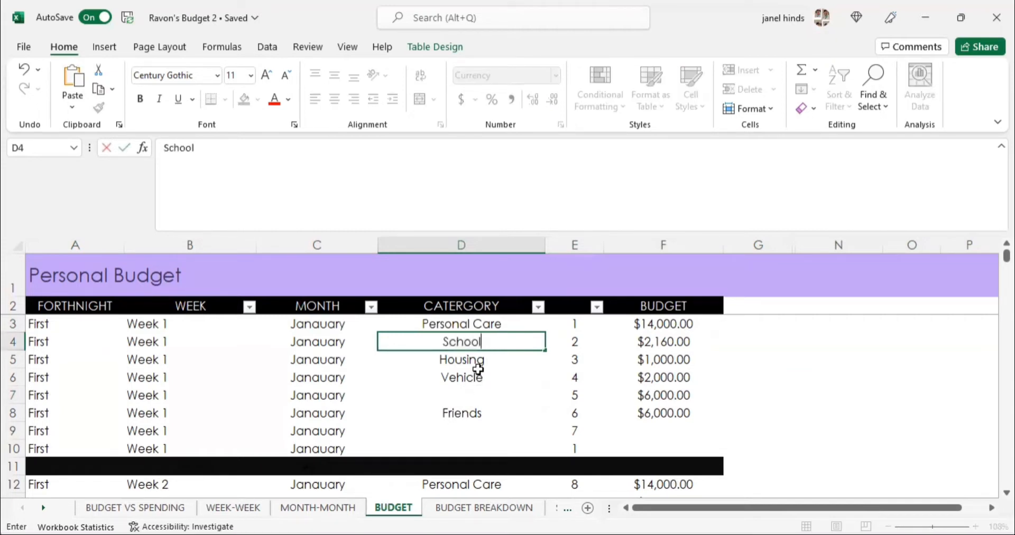
key(Down)
key(Down)
key(Down)
Step: Examine the week, month and category entries for Weeks 1 to 4 on the BUDGET sheet
scroll(478, 369, down, 1)
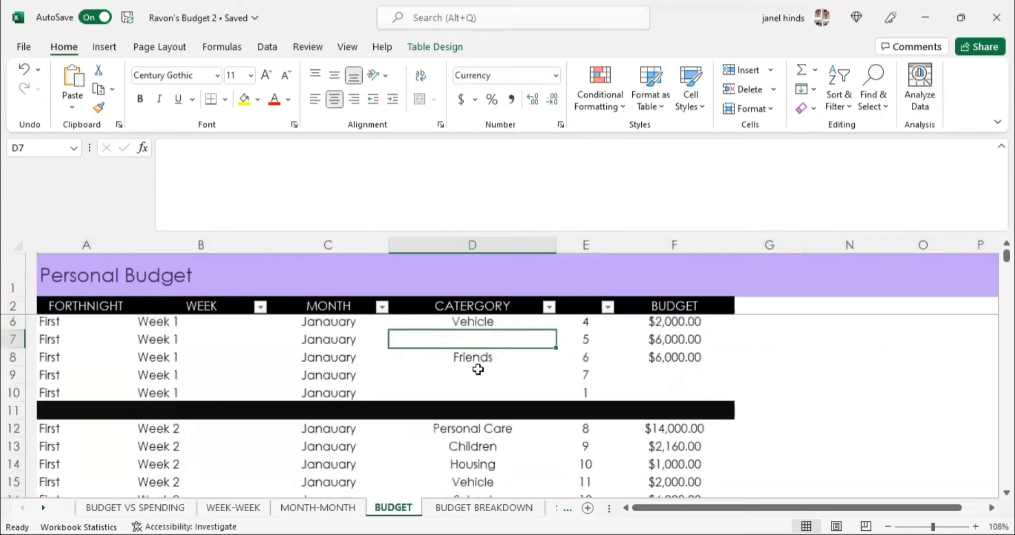
scroll(478, 369, up, 1)
scroll(478, 369, down, 2)
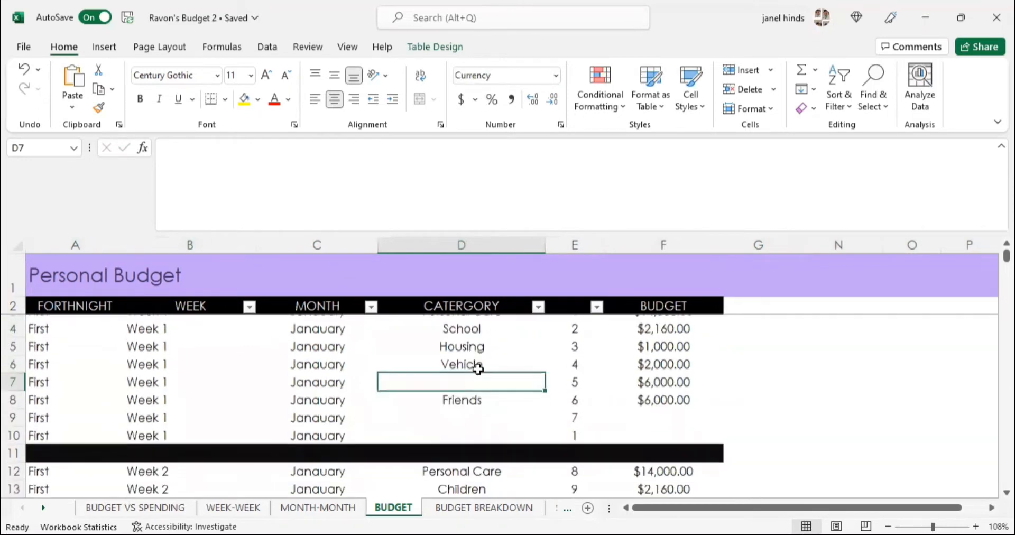
scroll(477, 368, up, 2)
scroll(478, 369, up, 2)
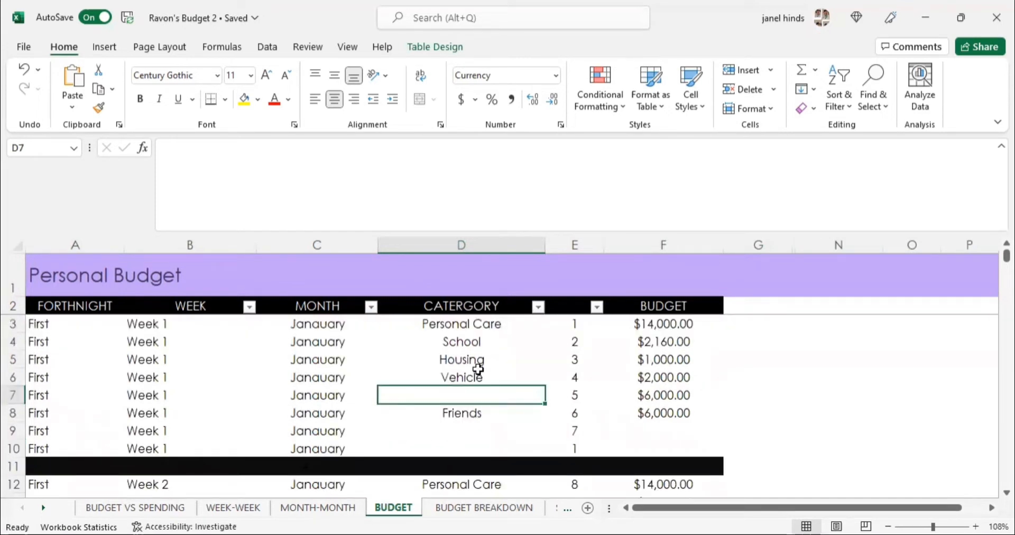
click(160, 329)
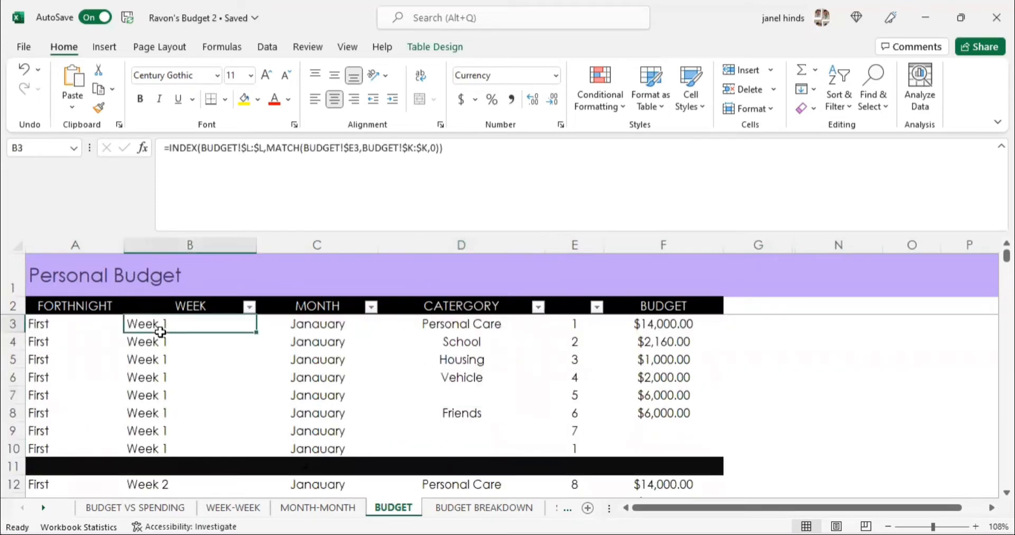
click(308, 329)
scroll(326, 408, down, 4)
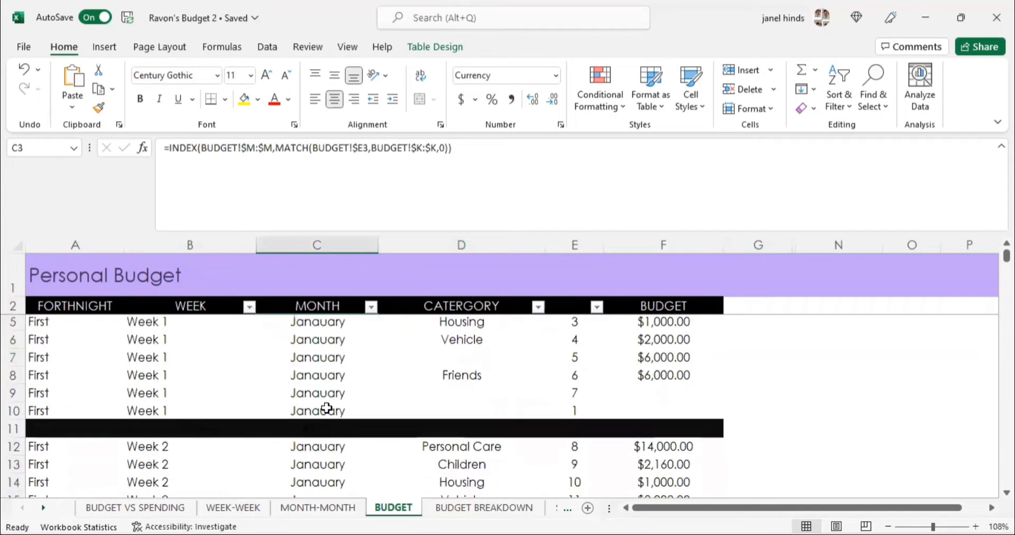
scroll(327, 408, down, 5)
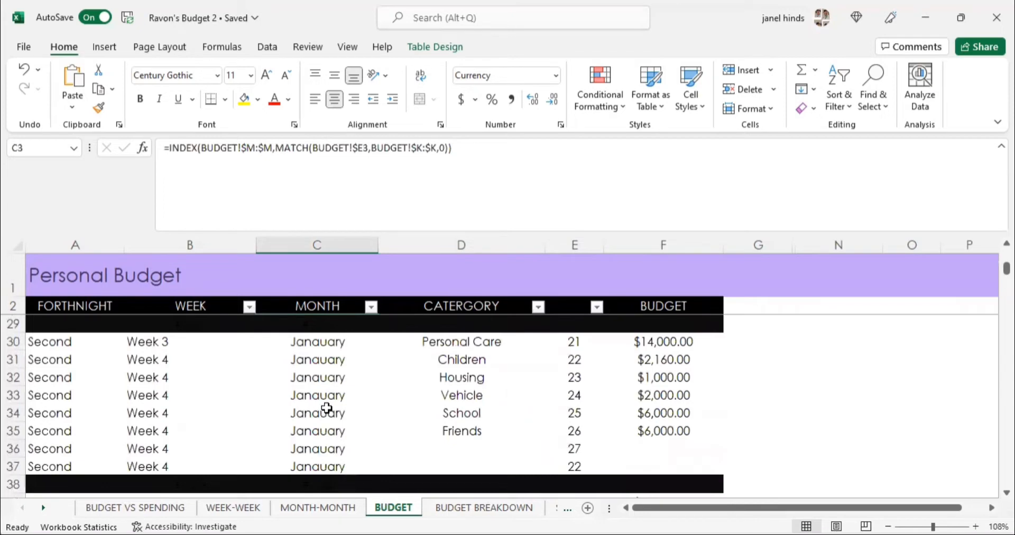
scroll(327, 408, up, 9)
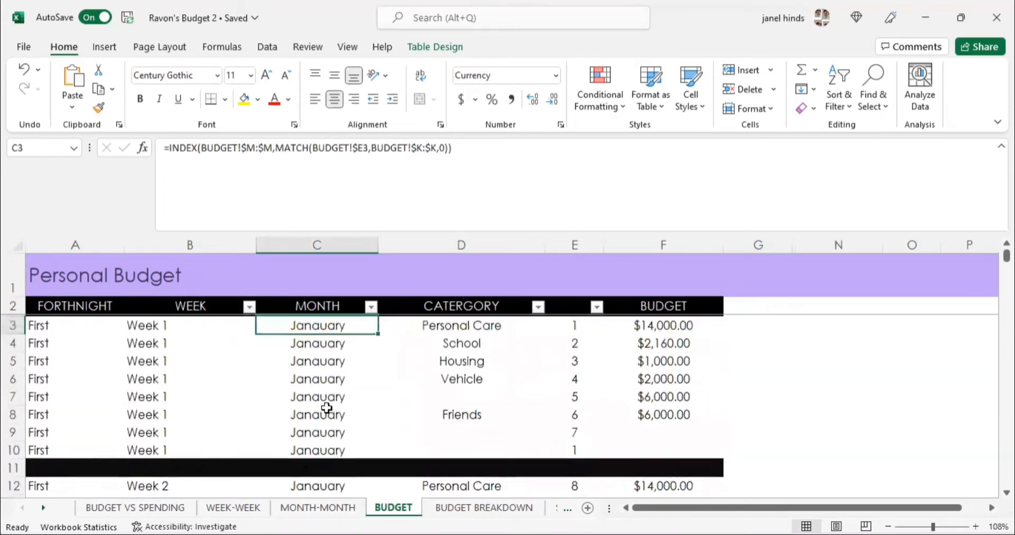
Step: Examine the Week 1 columns of the BUDGET BREAKDOWN sheet against the BUDGET sheet and check category cell D6
click(460, 509)
scroll(511, 394, down, 1)
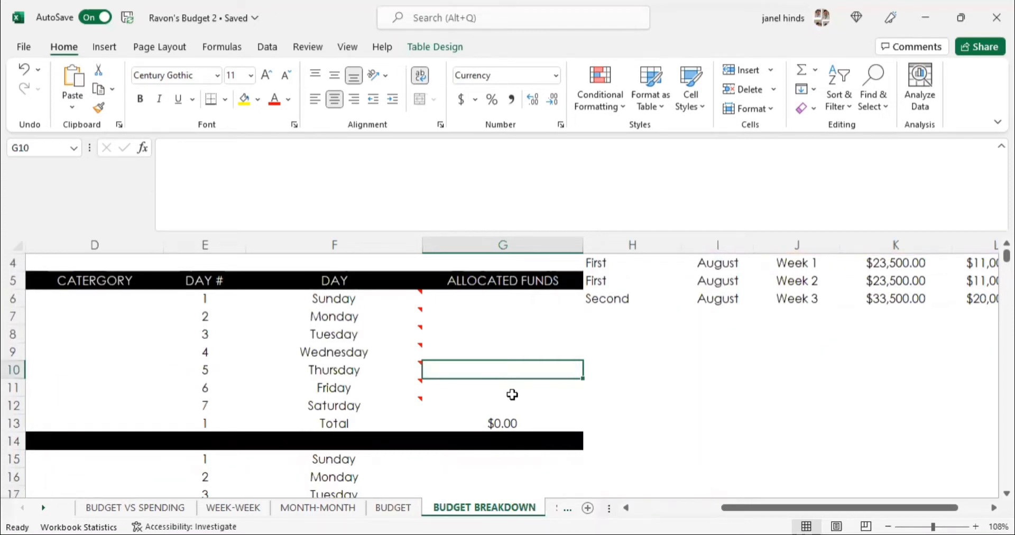
scroll(512, 394, left, 5)
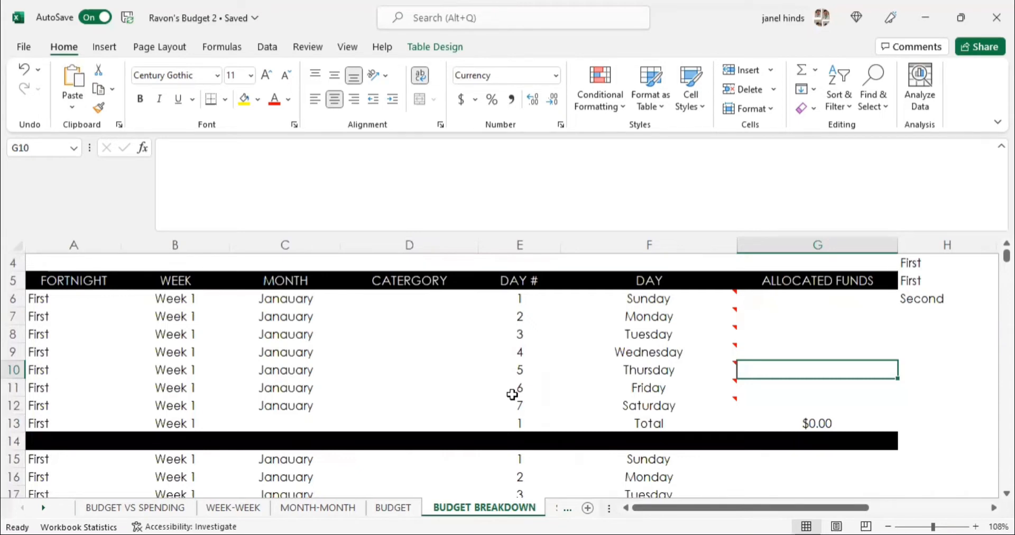
click(383, 508)
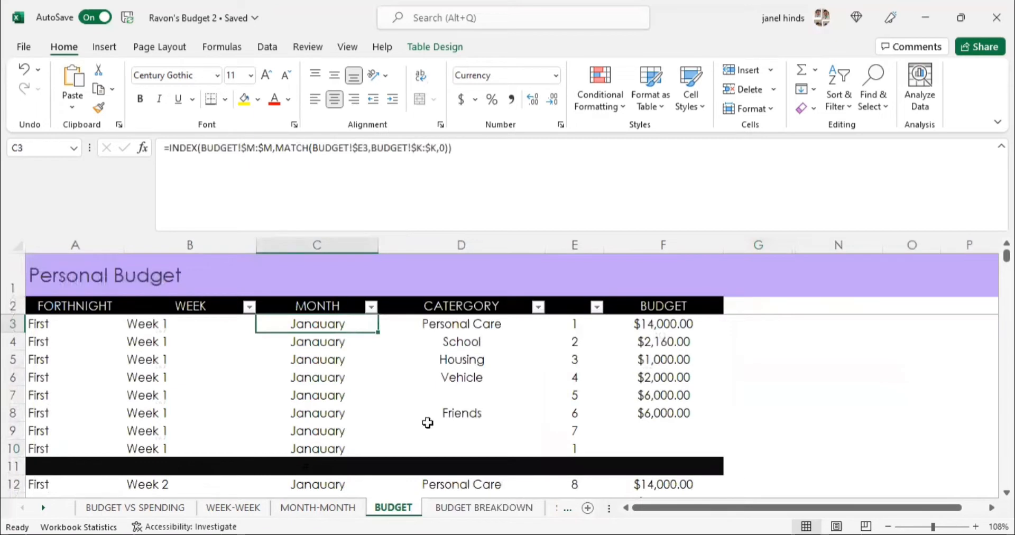
click(478, 508)
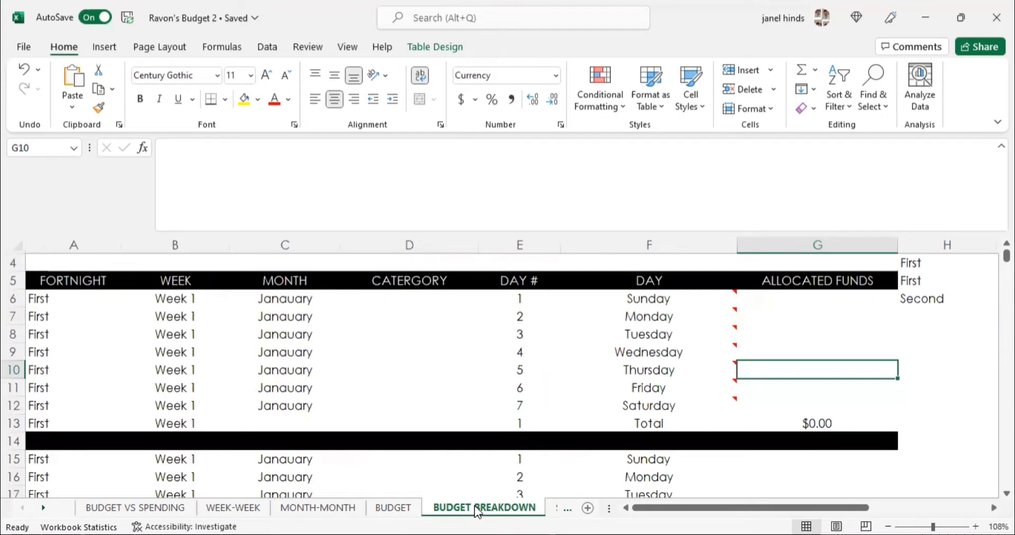
click(634, 298)
click(451, 299)
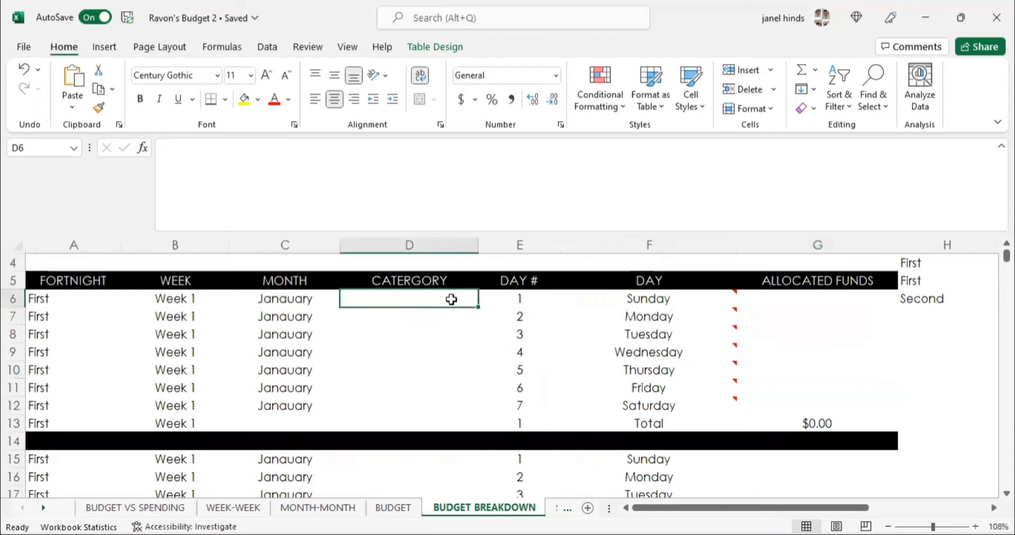
click(494, 300)
click(423, 301)
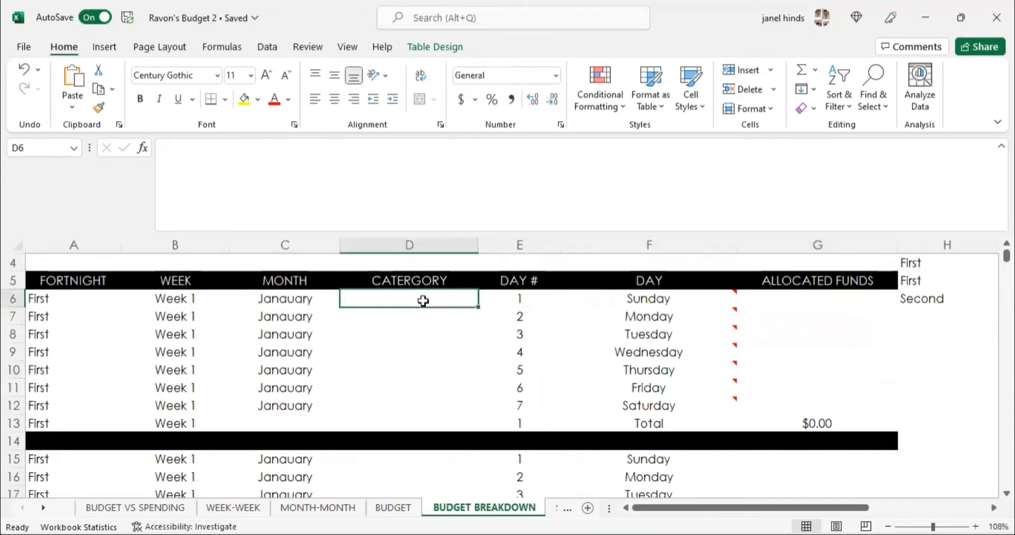
Step: Copy the empty category cell D15 with its drop-down list into cell D6 on the BUDGET BREAKDOWN sheet
click(418, 471)
click(451, 455)
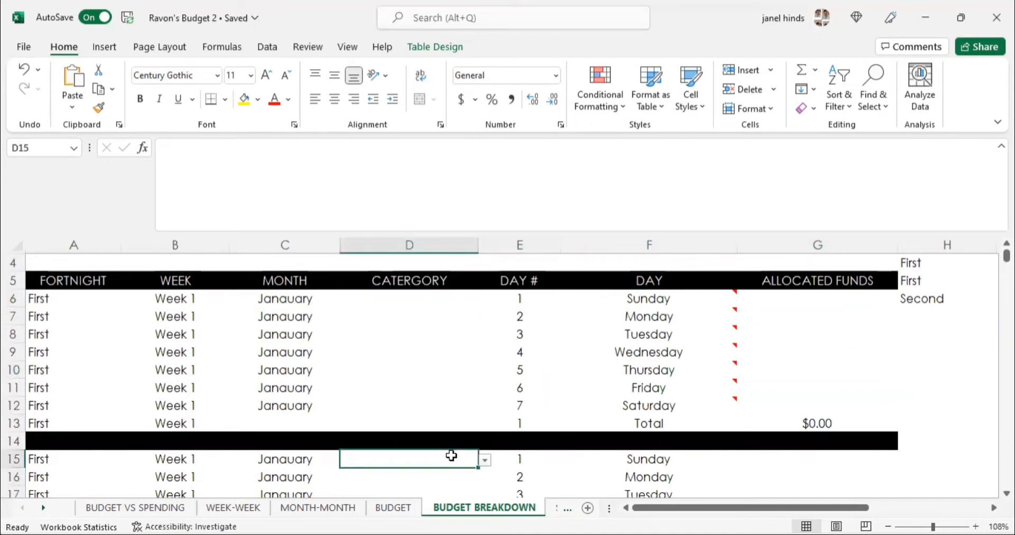
scroll(451, 455, down, 1)
scroll(451, 456, up, 1)
key(ctrl+c)
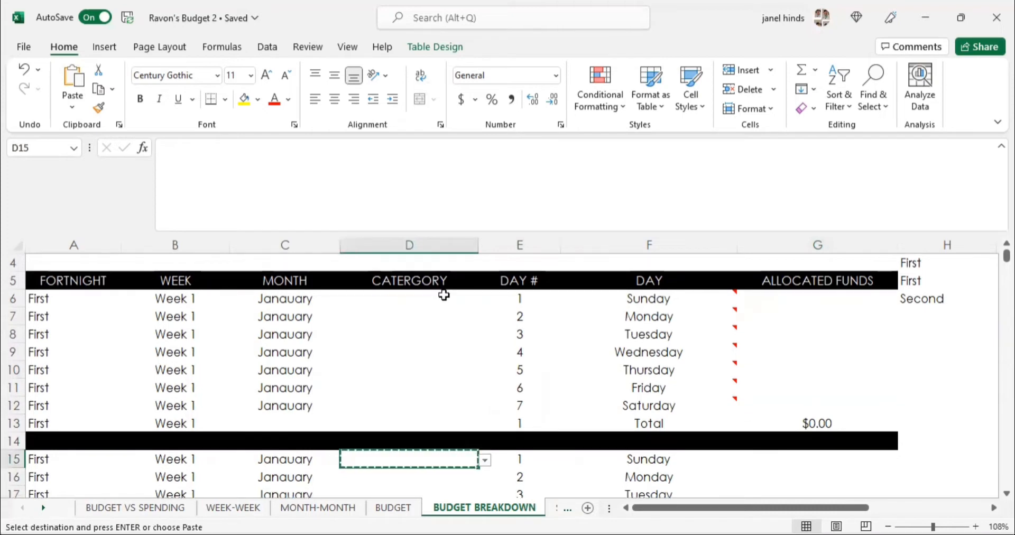
click(443, 296)
key(ctrl+v)
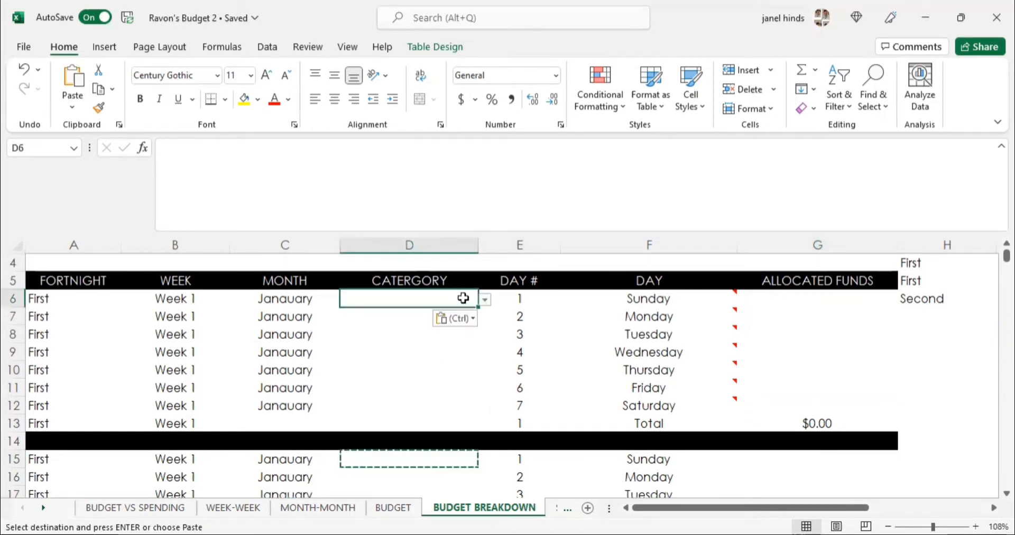
Step: Compare D6's category choices with the BUDGET sheet and set the Sunday row's category to Personal Care
click(484, 301)
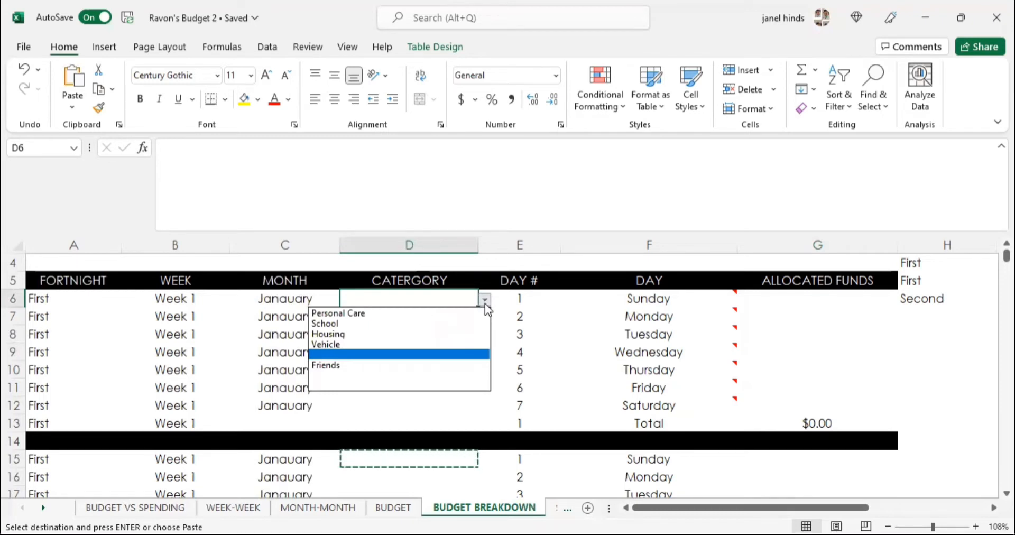
click(401, 509)
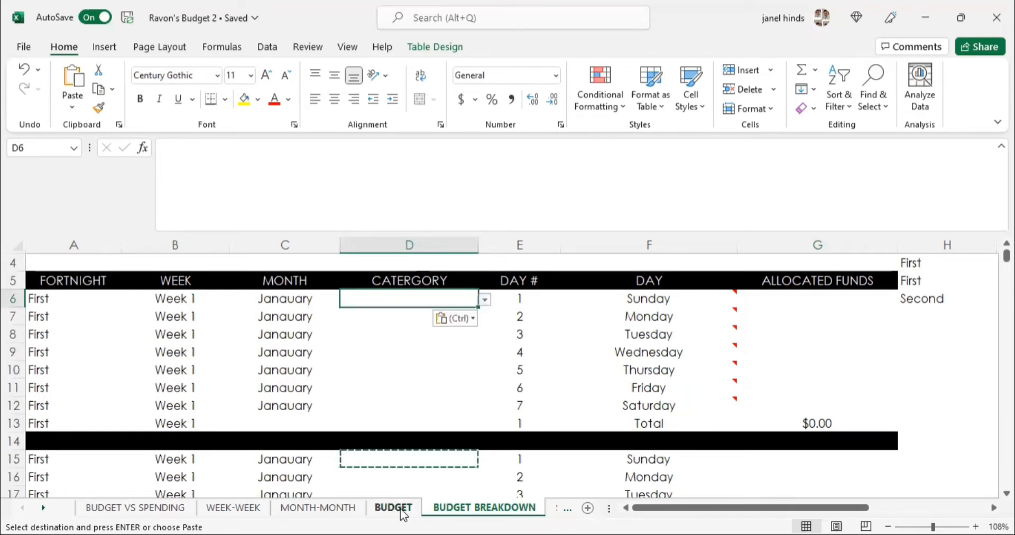
click(401, 510)
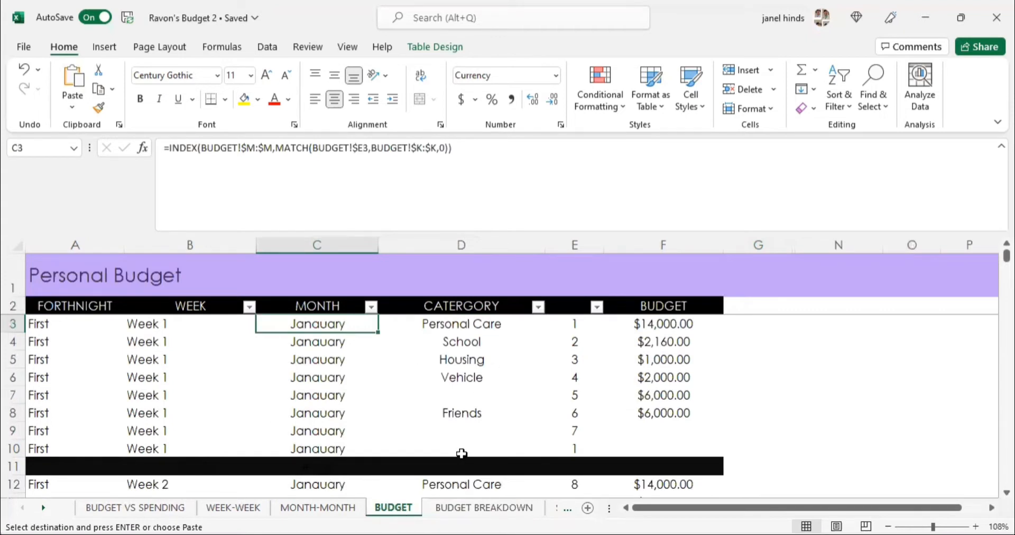
click(473, 506)
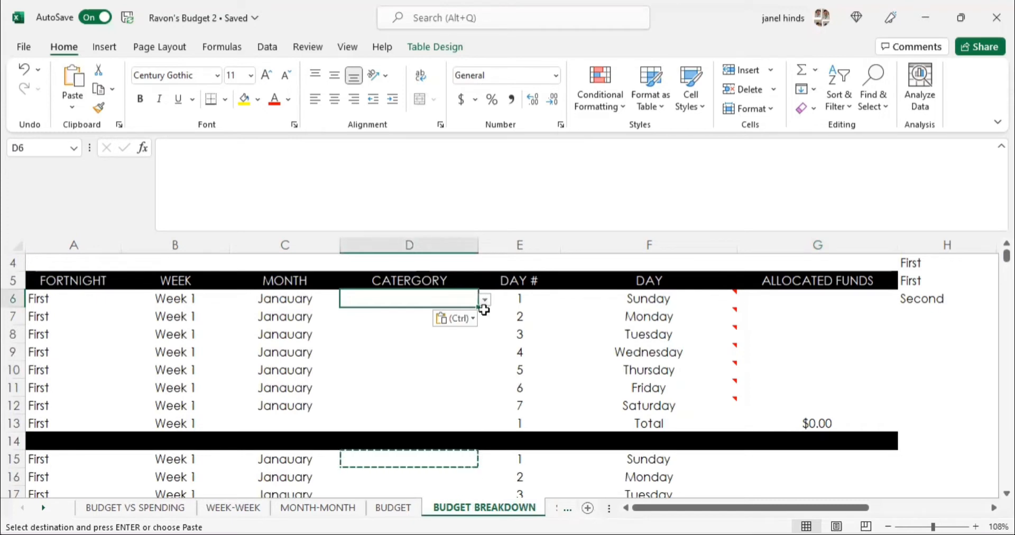
click(485, 299)
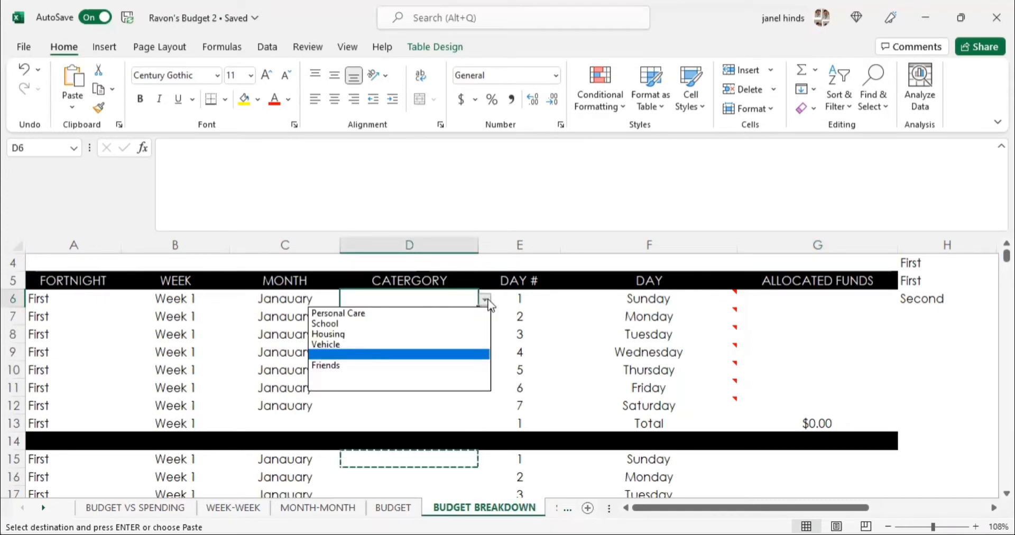
click(465, 313)
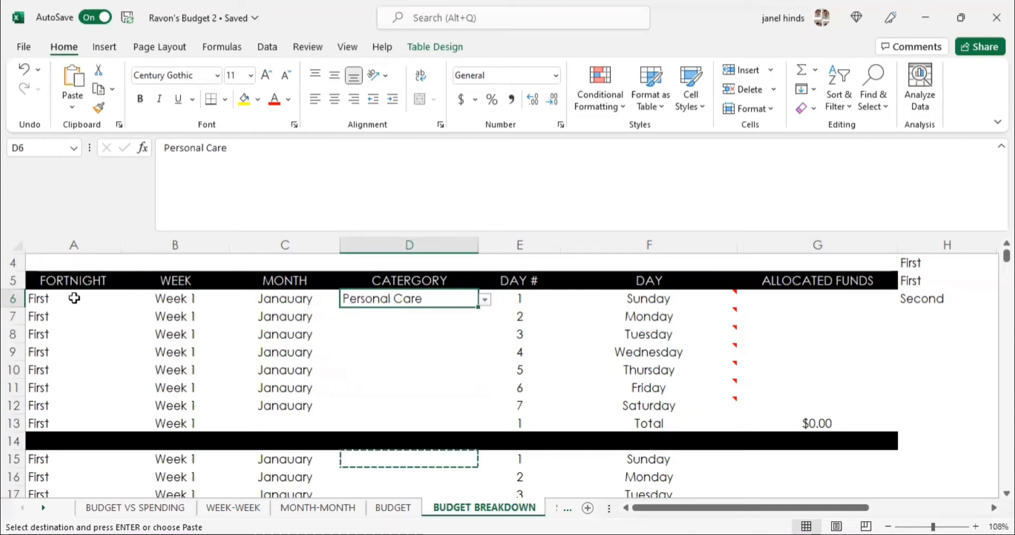
drag(70, 298, 58, 423)
click(48, 437)
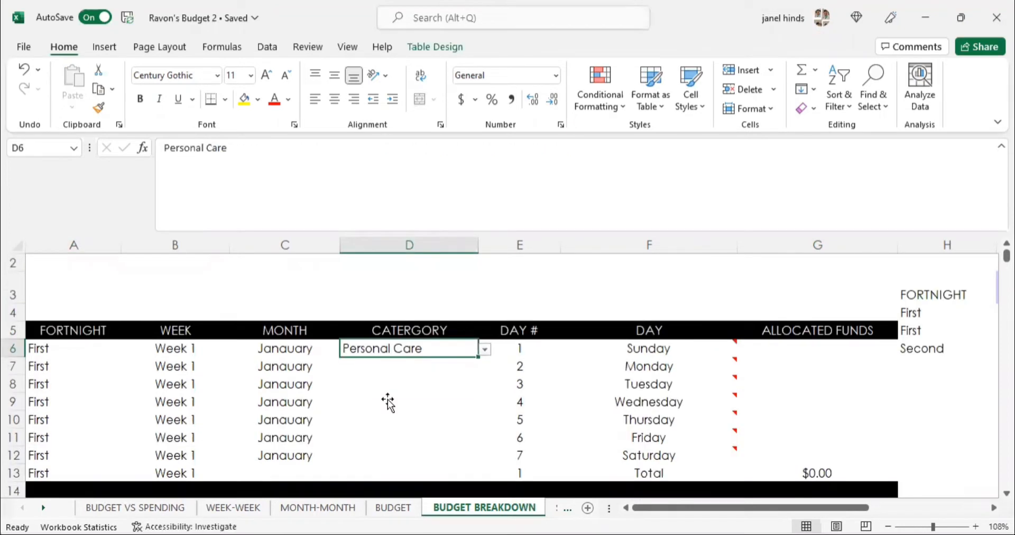
click(773, 330)
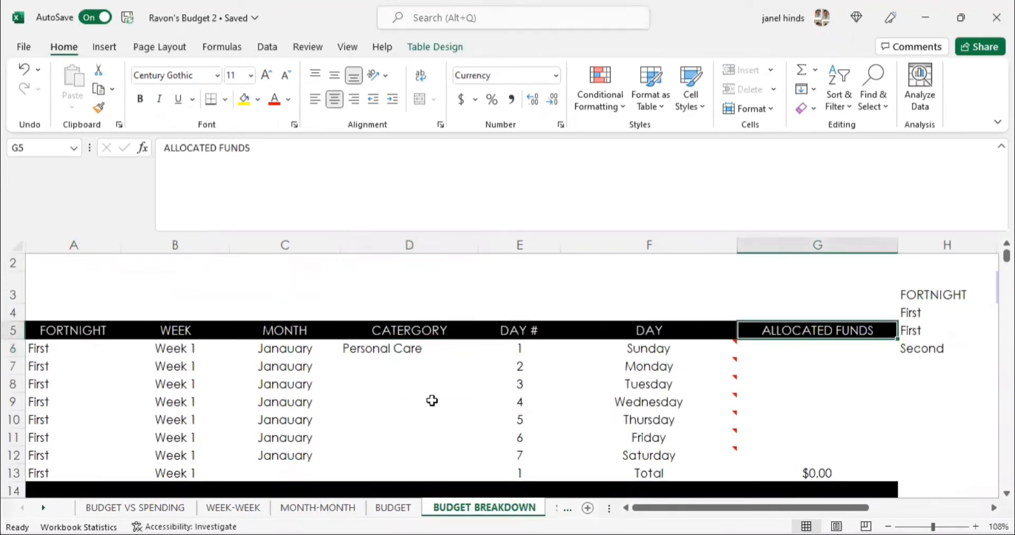
Step: Copy the Personal Care category from D6 into cells D7 to D13, covering the Monday through Total rows
click(628, 372)
click(431, 372)
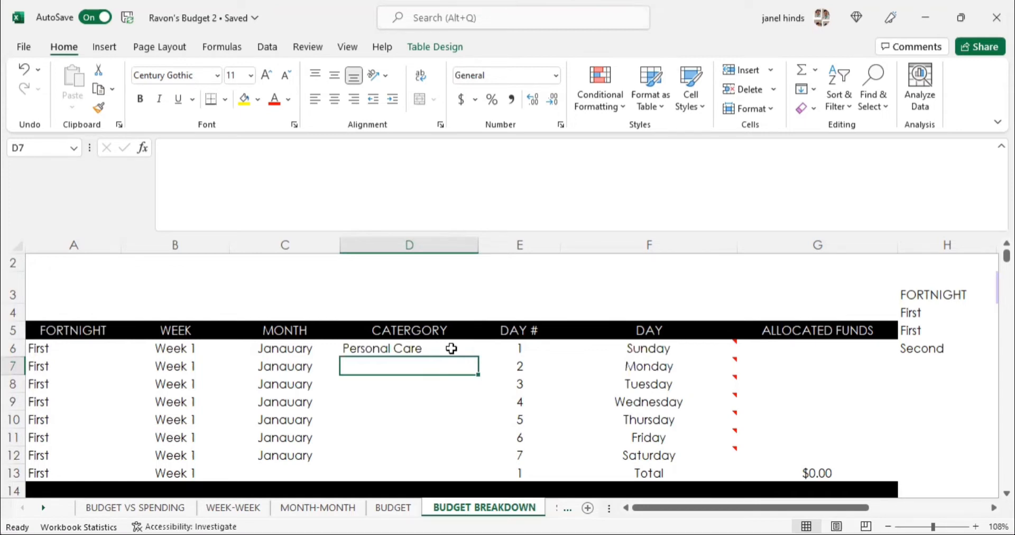
click(451, 348)
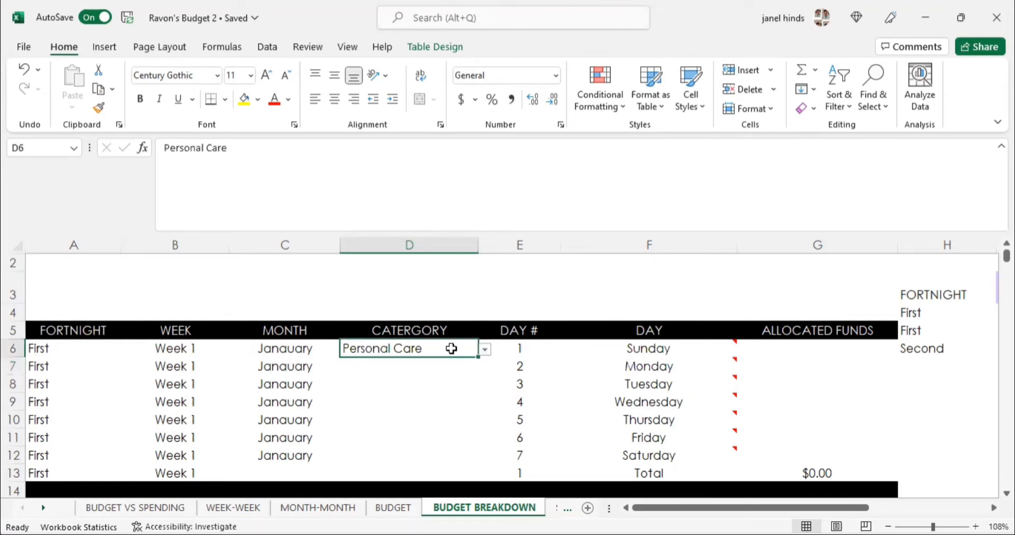
key(ctrl+c)
click(439, 367)
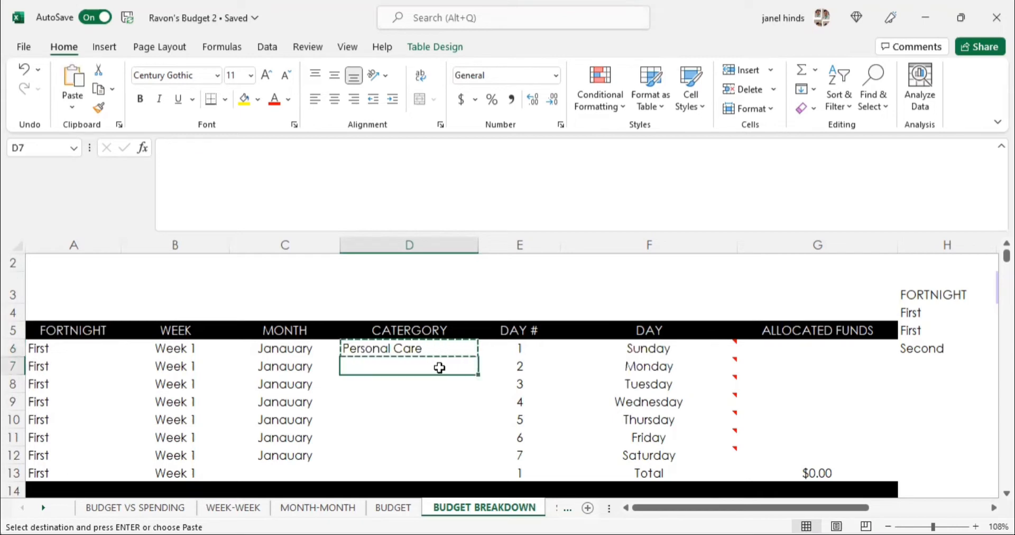
key(ctrl+v)
click(416, 385)
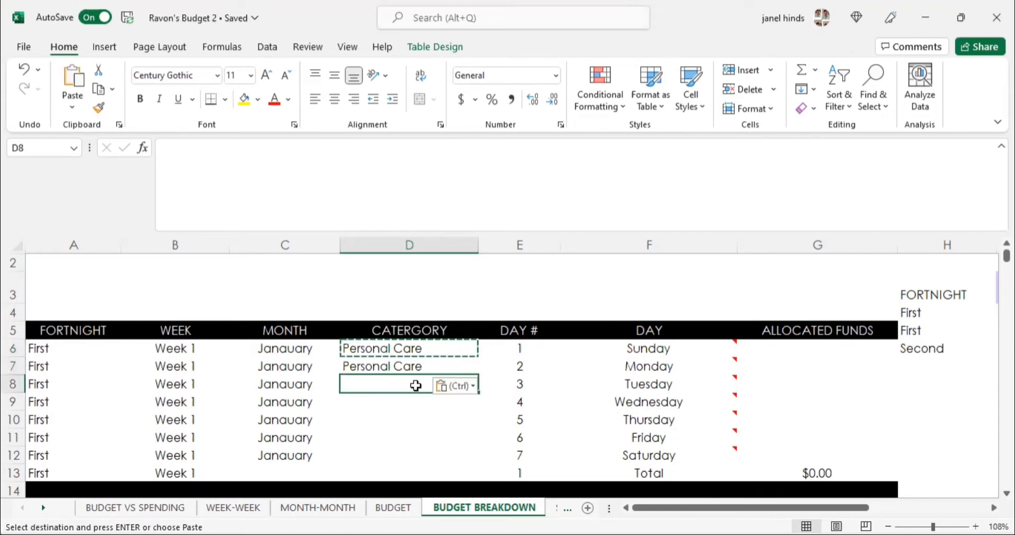
key(ctrl+v)
click(401, 401)
key(ctrl+v)
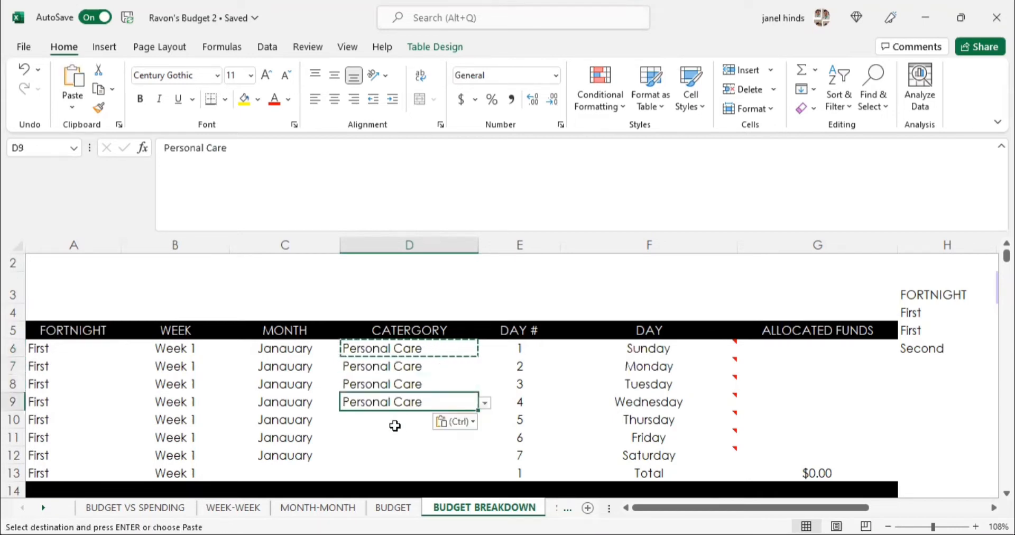
click(394, 425)
key(ctrl+v)
click(378, 439)
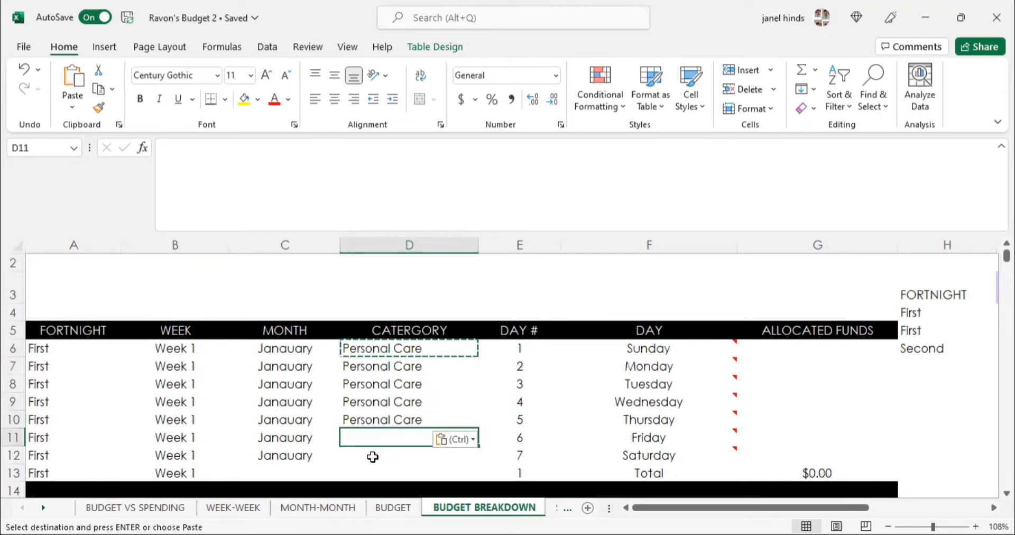
key(ctrl+v)
click(372, 457)
key(ctrl+v)
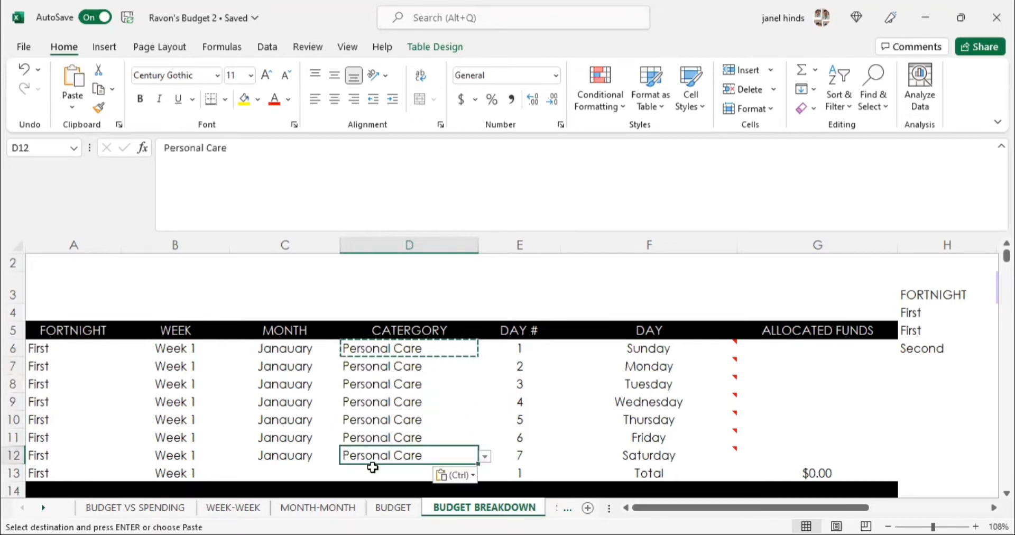
click(373, 467)
key(ctrl+v)
key(ctrl+Up)
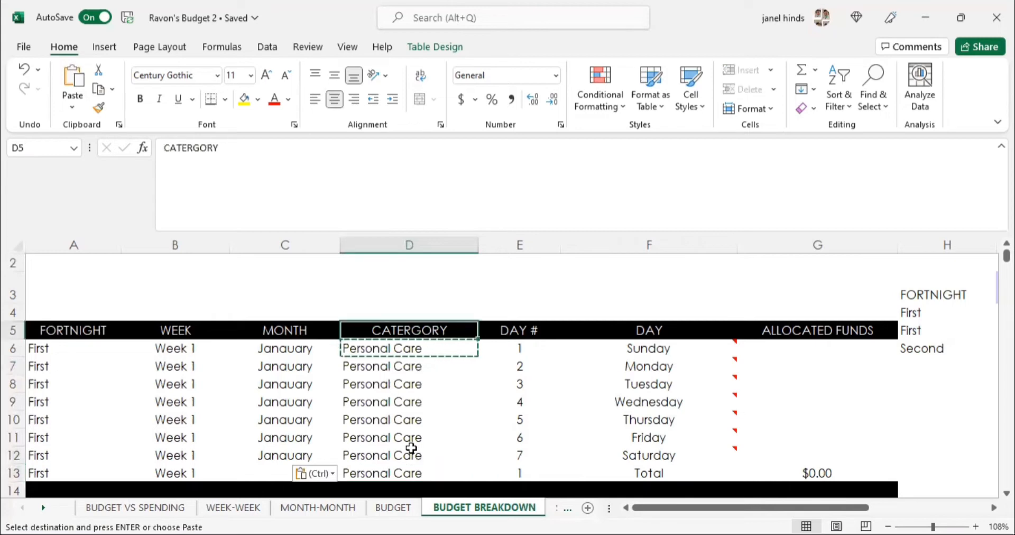
double_click(411, 454)
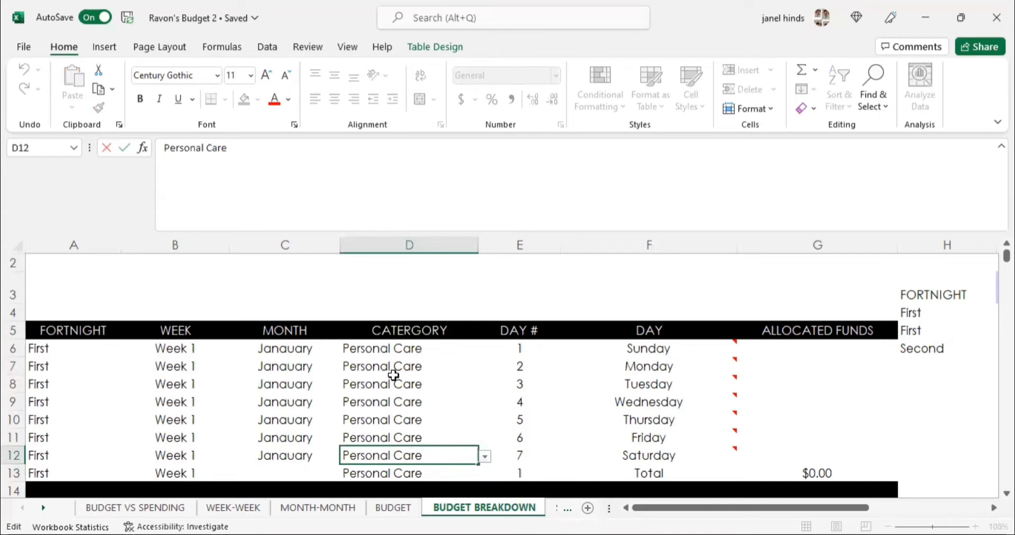
Step: Open the note on the Sunday cell F6 for editing
click(670, 354)
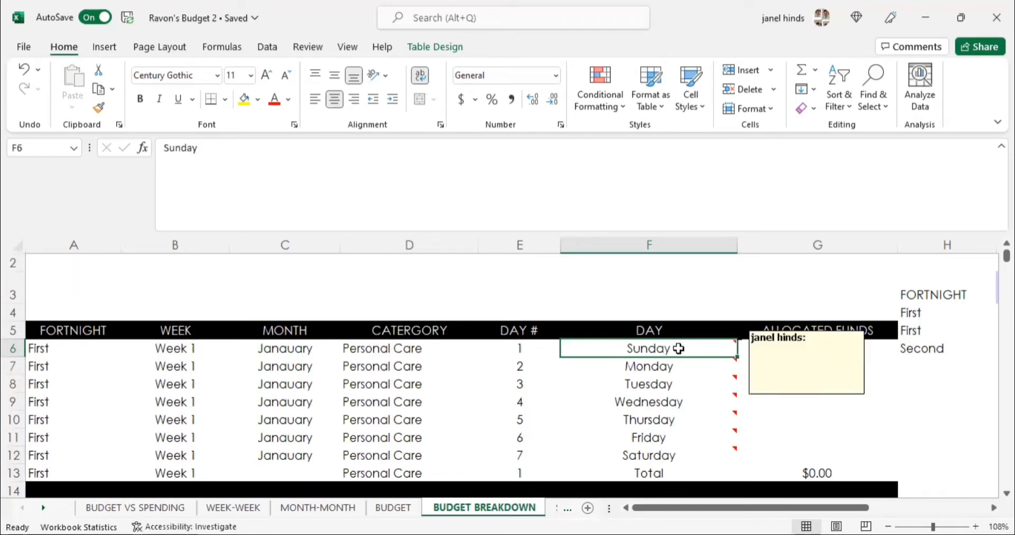
right_click(678, 348)
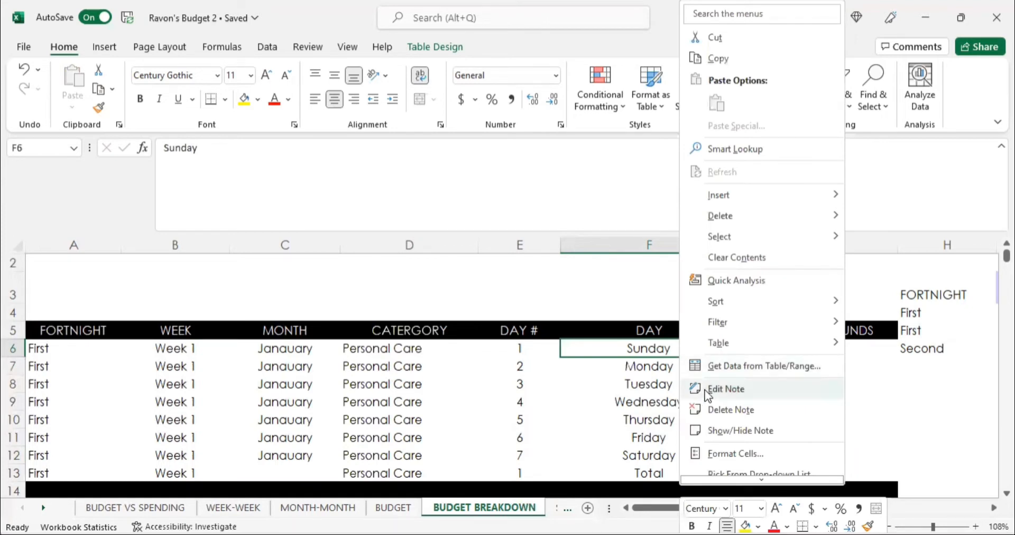
click(725, 390)
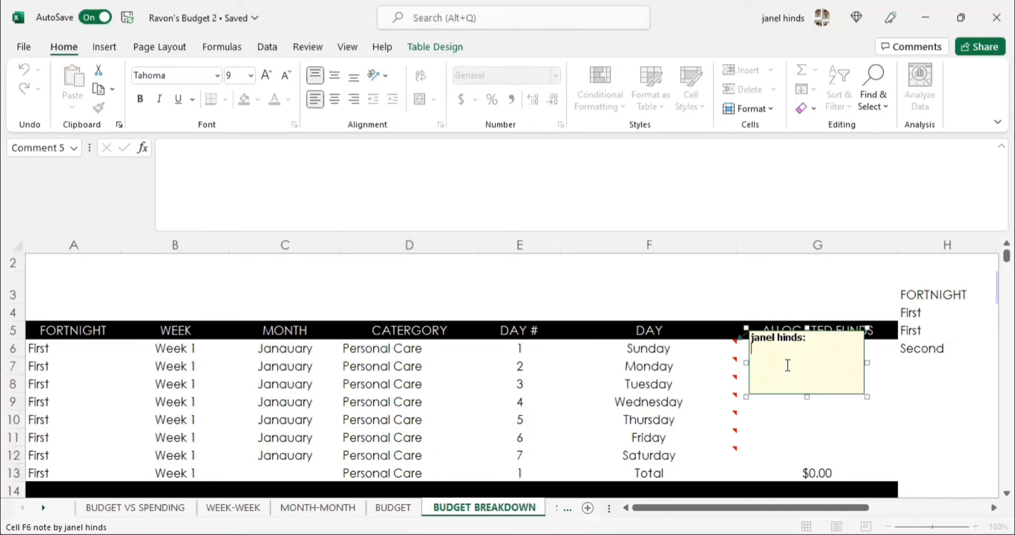
text(roceries)
key(BackSpace)
key(BackSpace)
key(BackSpace)
key(BackSpace)
key(BackSpace)
key(BackSpace)
key(BackSpace)
key(BackSpace)
key(BackSpace)
key(BackSpace)
text(ATEN)
key(BackSpace)
key(BackSpace)
key(BackSpace)
key(BackSpace)
key(BackSpace)
text(Water)
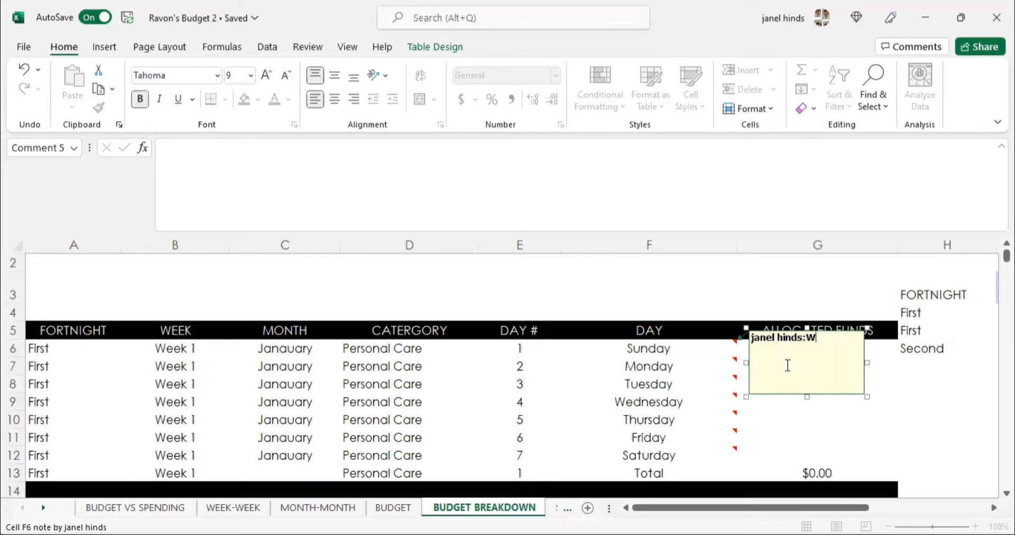
key(BackSpace)
key(BackSpace)
key(BackSpace)
key(BackSpace)
key(BackSpace)
Step: Add the line "WATER- $100" to the Sunday cell's note and leave the note
key(Return)
text(WATER- $100)
click(664, 396)
click(717, 341)
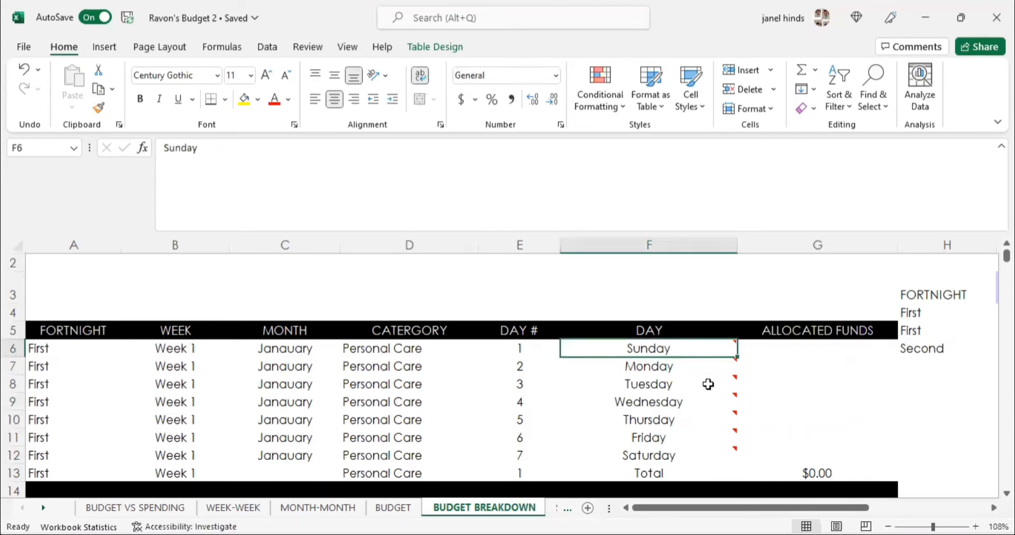
mouse_move(708, 383)
Step: Enter allocated funds of $1000 for Sunday and $500 for Monday in the first Week 1 block
click(806, 361)
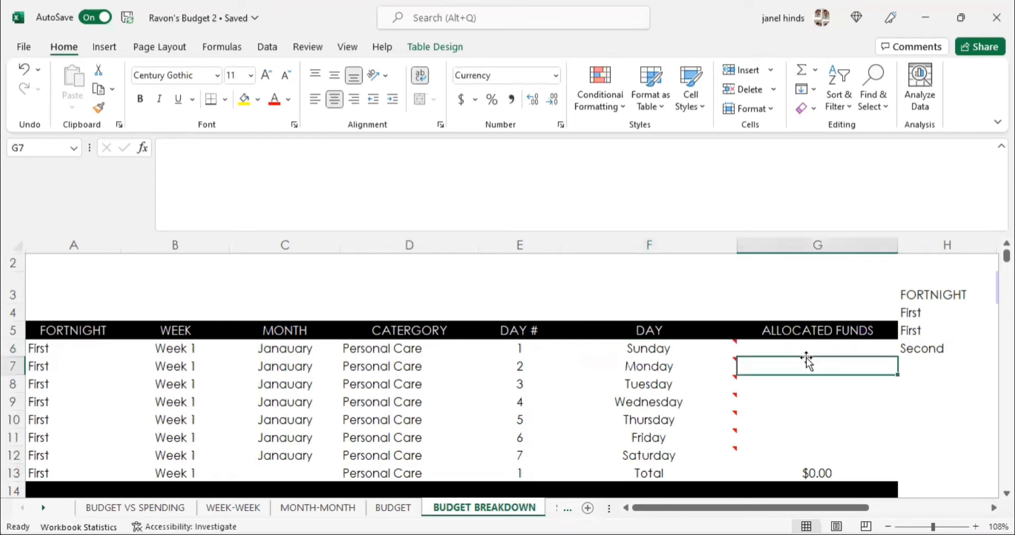
click(818, 348)
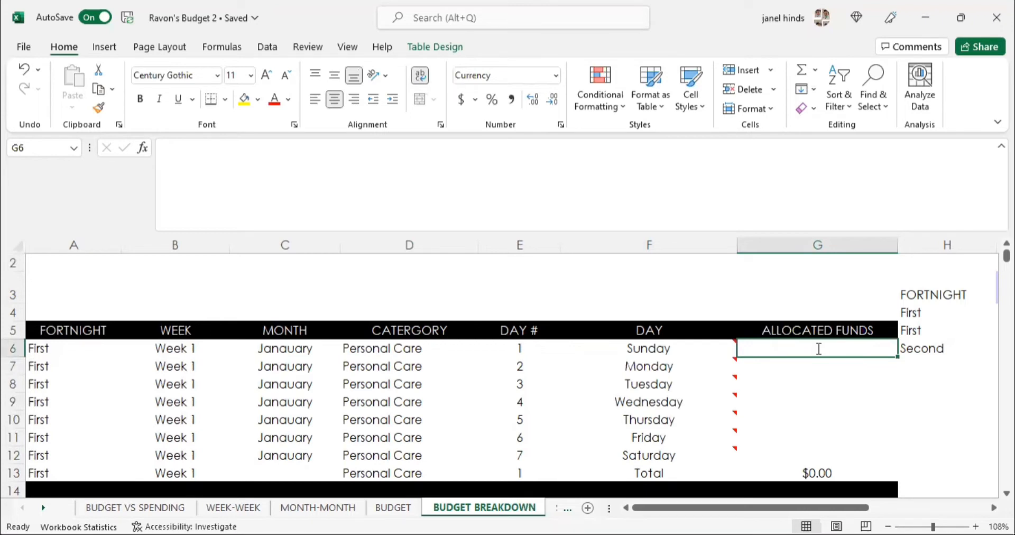
text($100)
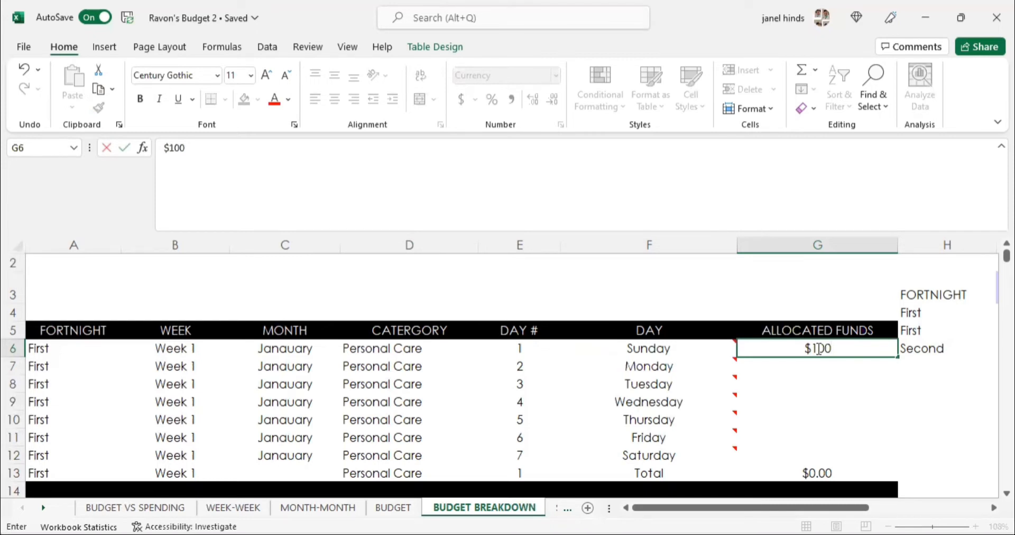
text(0)
key(Return)
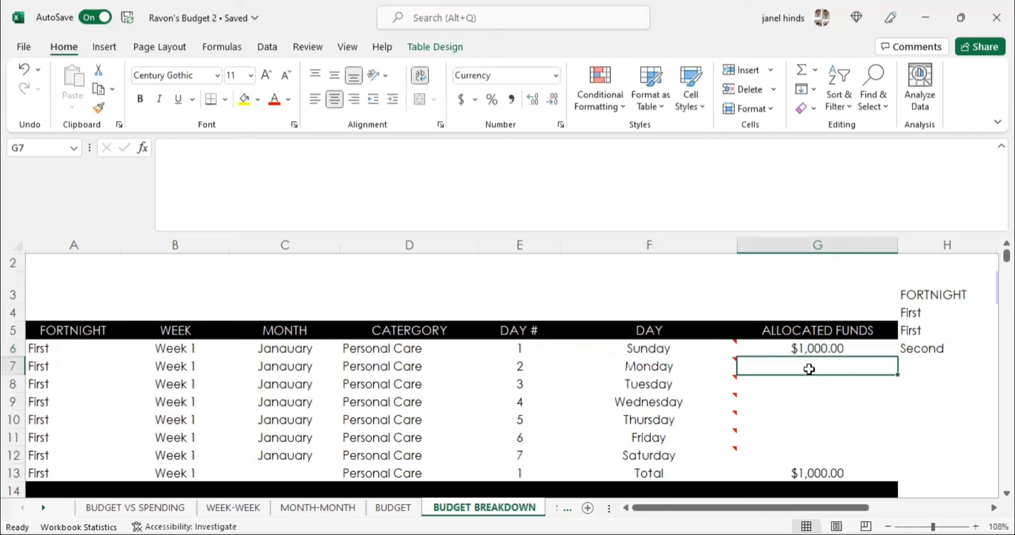
text($500)
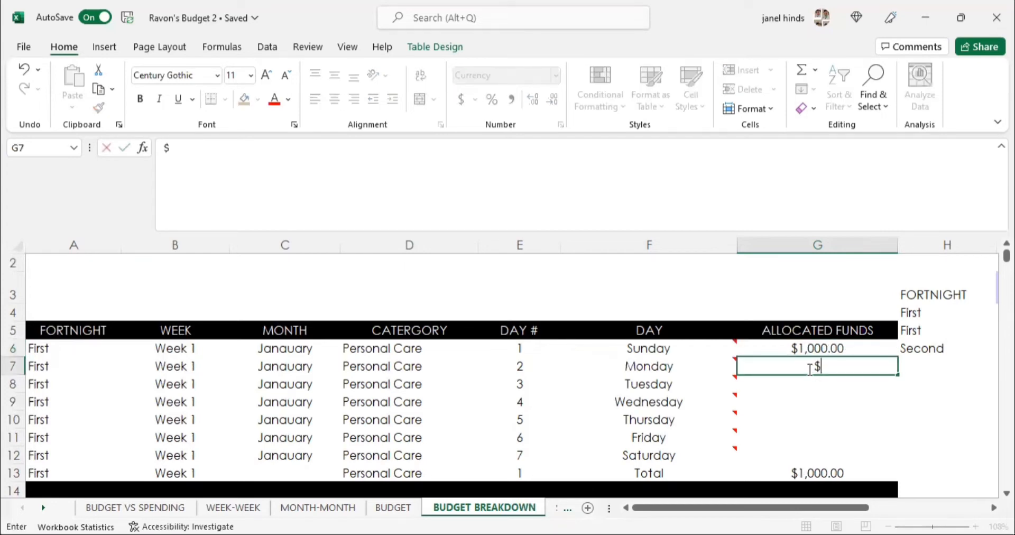
key(Return)
key(Return)
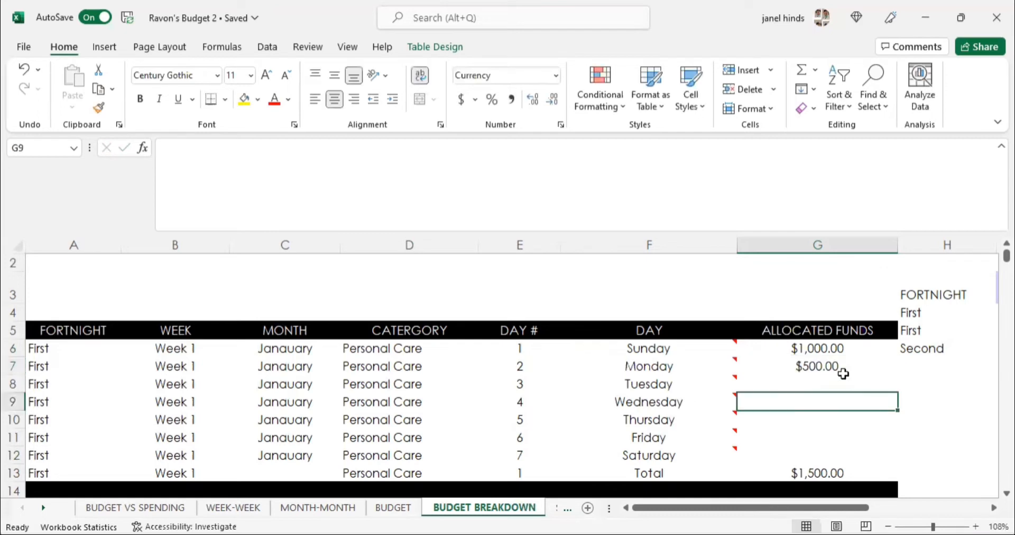
Step: Check the total formula in G13 and enter 1550 as Tuesday's allocated funds
click(793, 472)
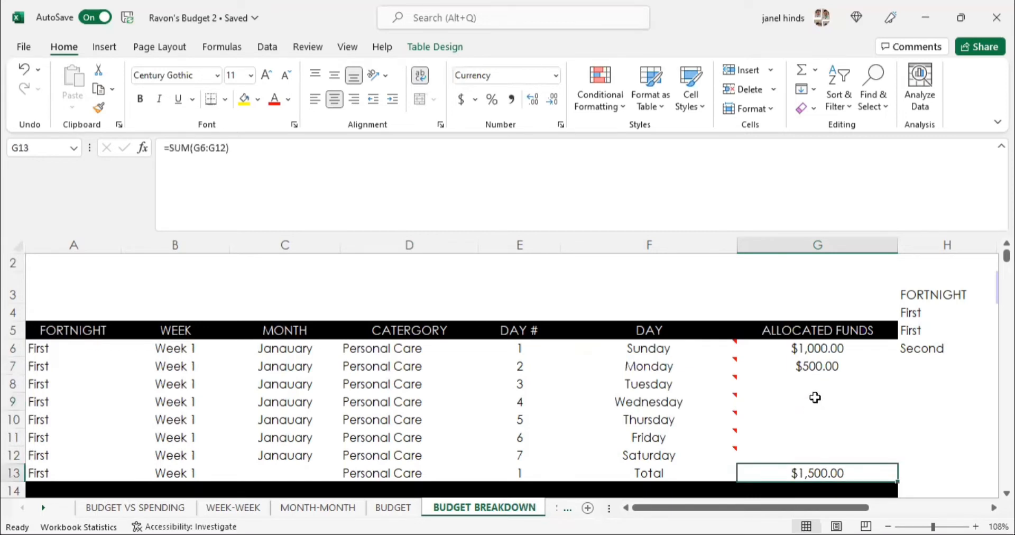
click(827, 380)
text(1)
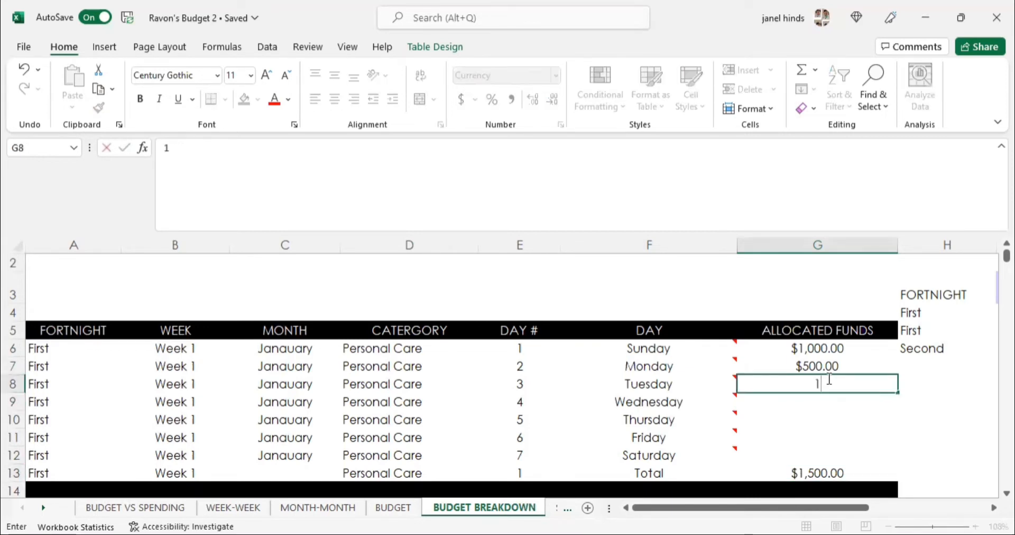
text(550)
click(806, 452)
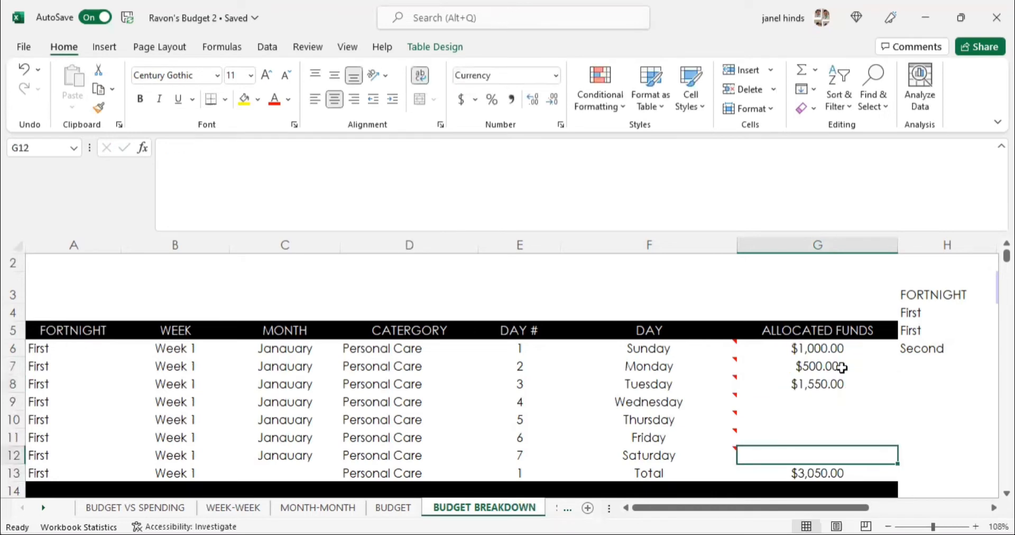
Step: Clear the allocated funds entered for Sunday, Monday and Tuesday in the first Week 1 block
click(841, 374)
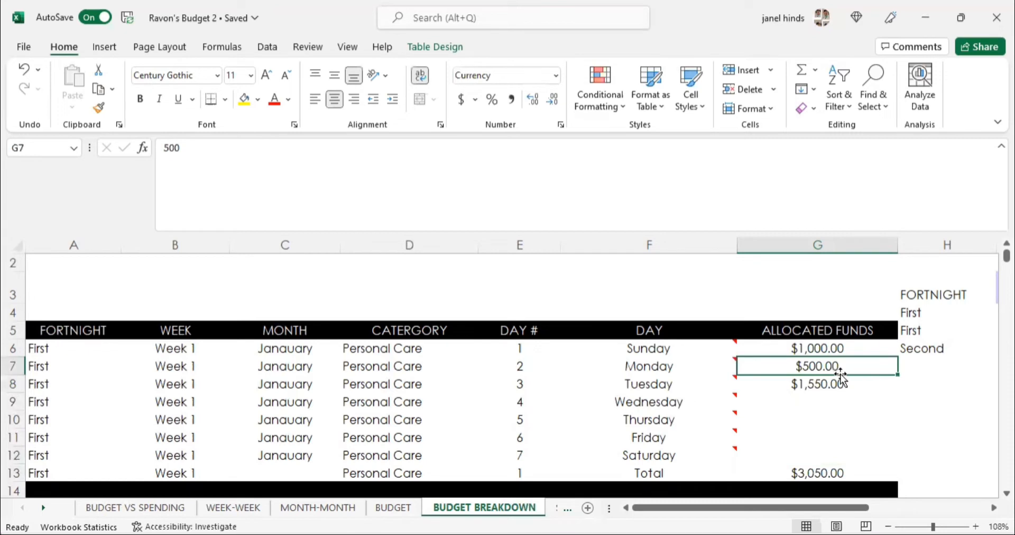
key(BackSpace)
key(Return)
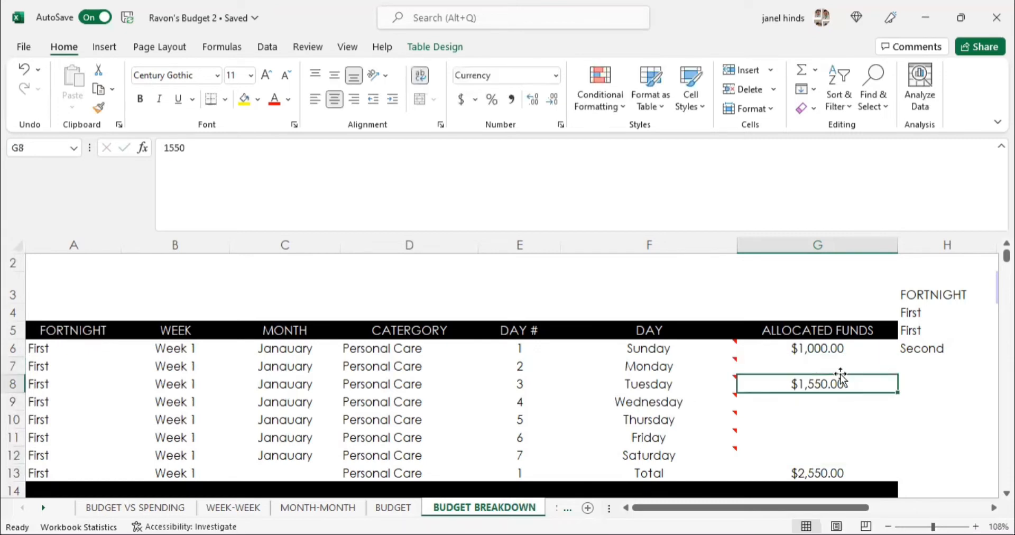
text(\)
key(Up)
key(Up)
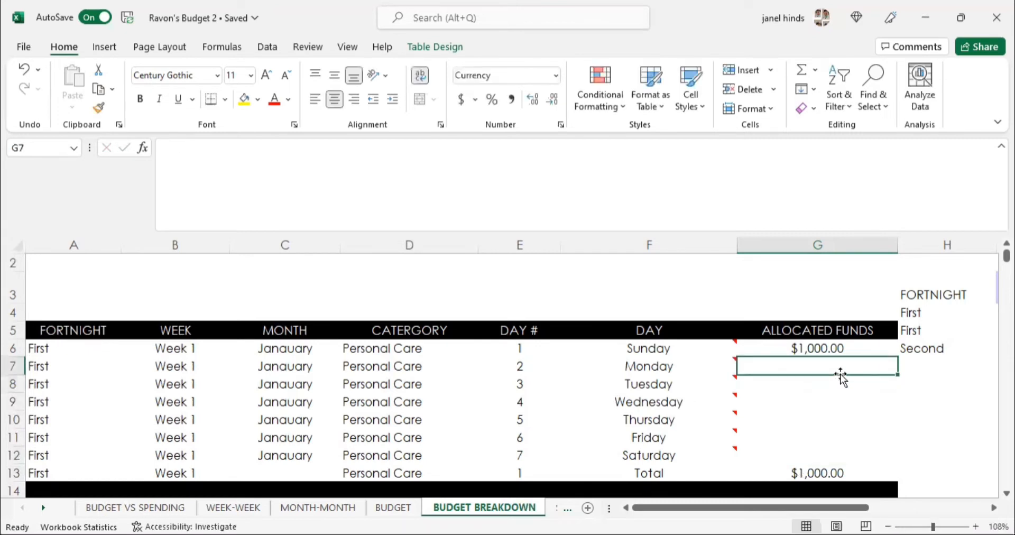
key(BackSpace)
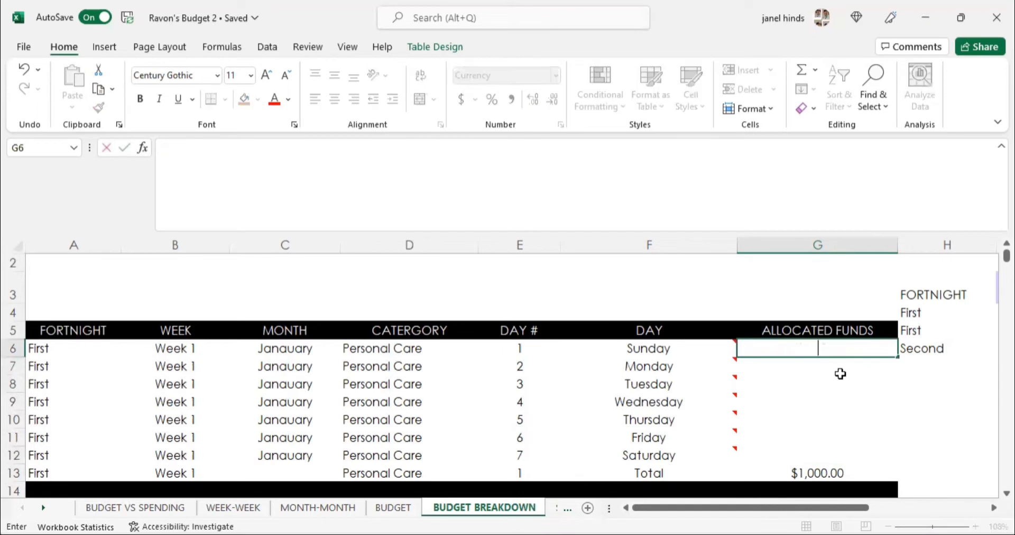
click(793, 405)
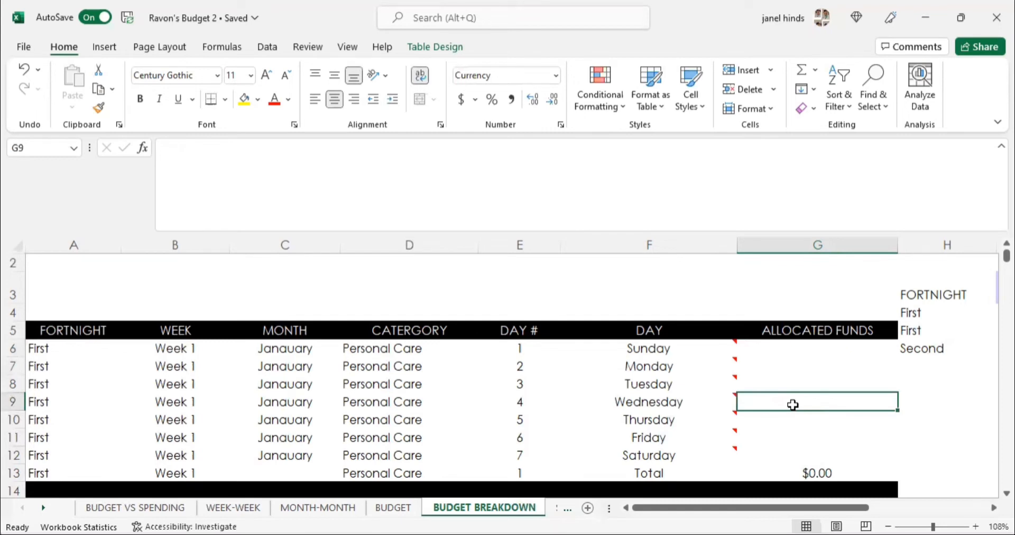
Step: Compare the first two daily blocks on the BUDGET BREAKDOWN sheet with the Week 1 categories on the BUDGET sheet
scroll(793, 405, down, 3)
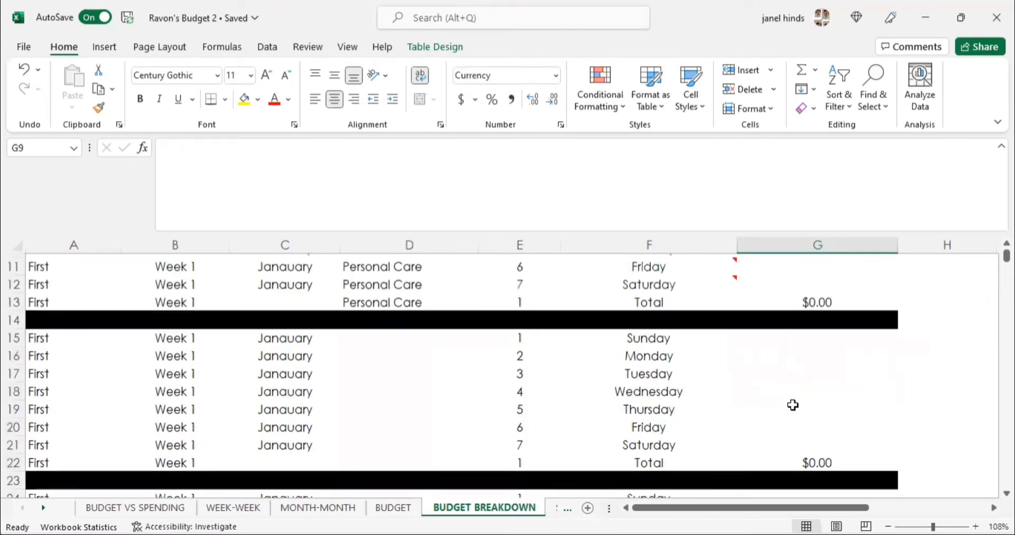
scroll(793, 405, down, 1)
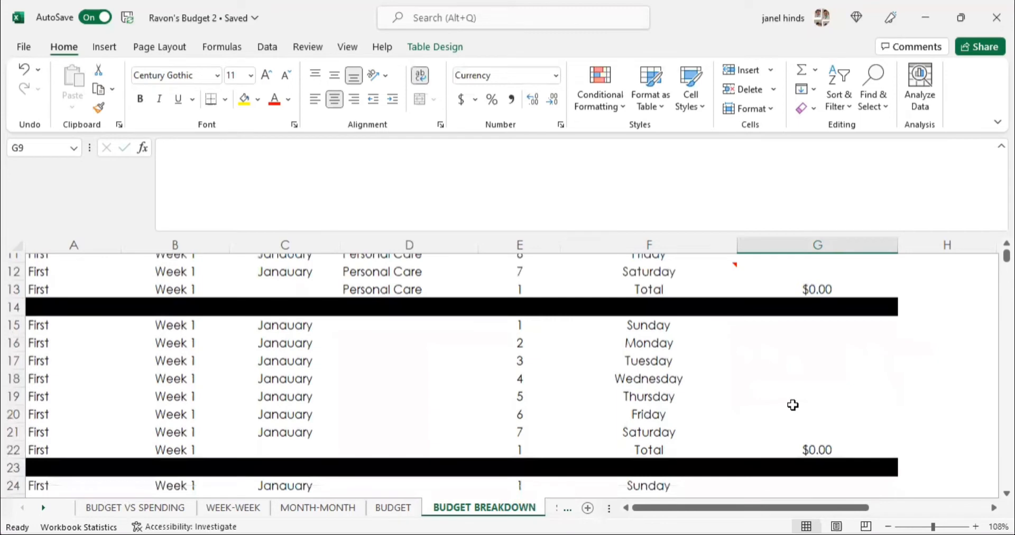
scroll(792, 405, up, 1)
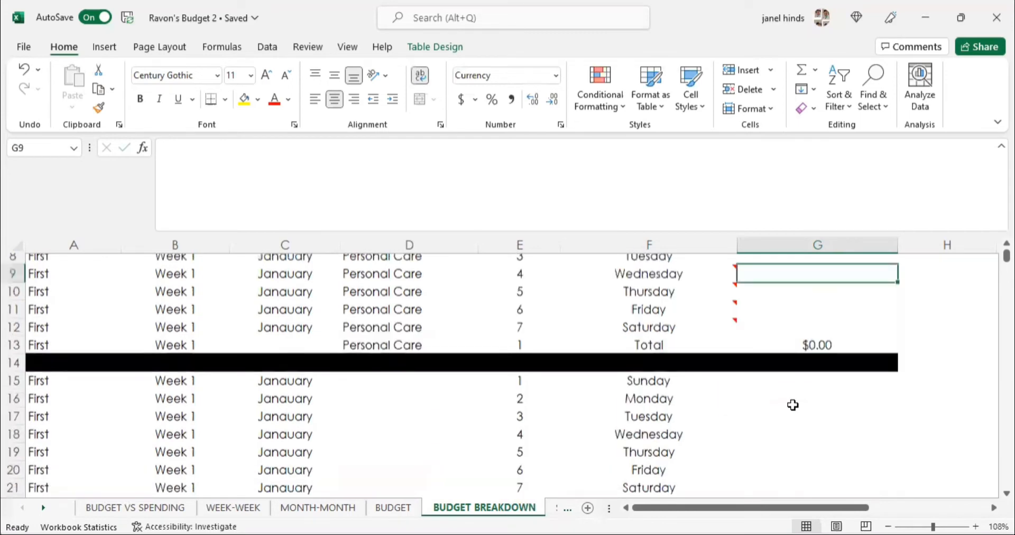
scroll(792, 404, up, 3)
scroll(793, 405, down, 3)
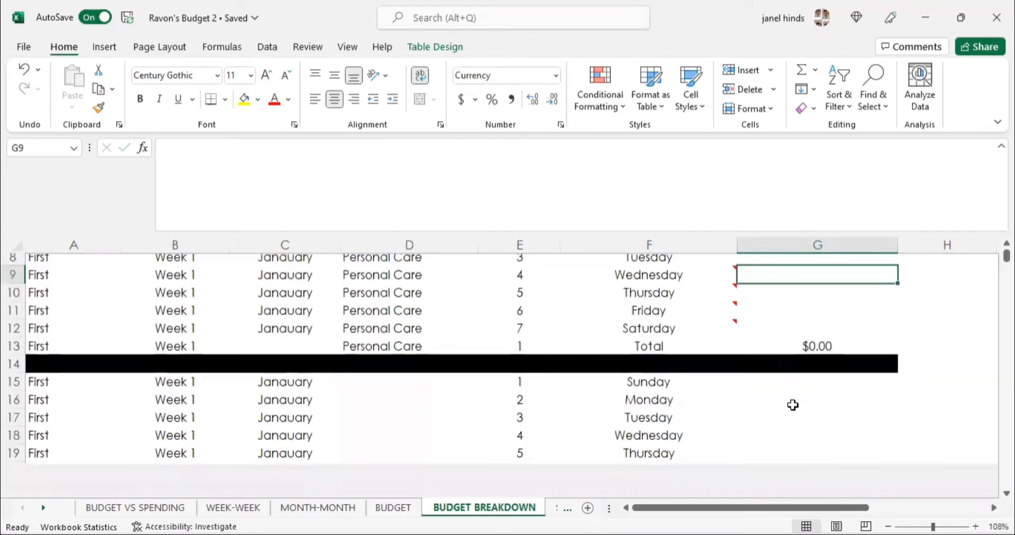
click(402, 508)
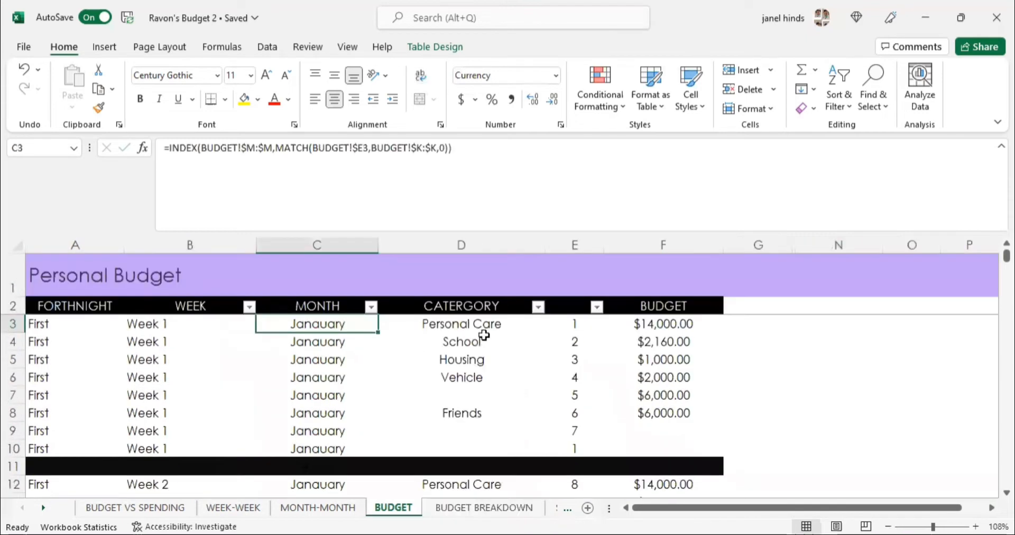
click(484, 338)
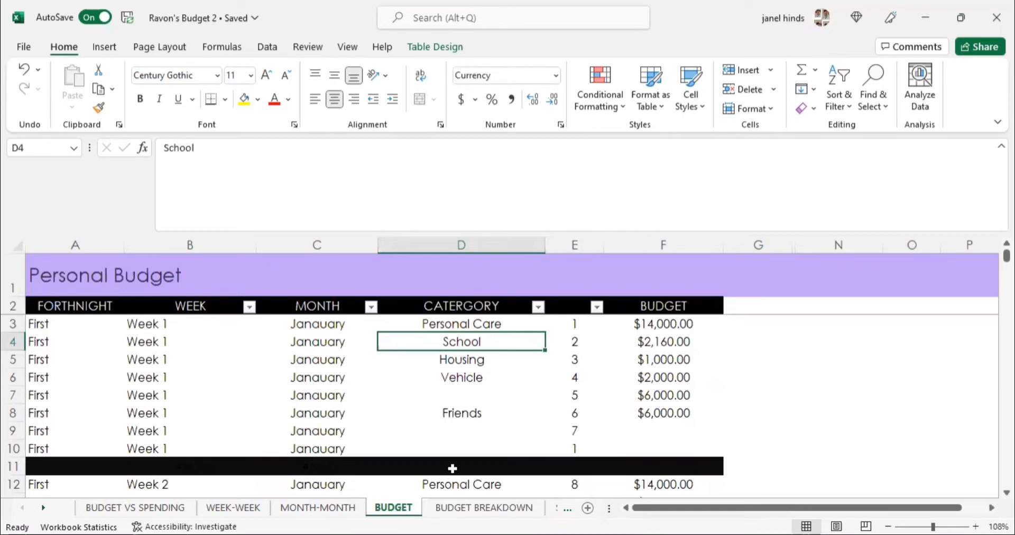
click(473, 509)
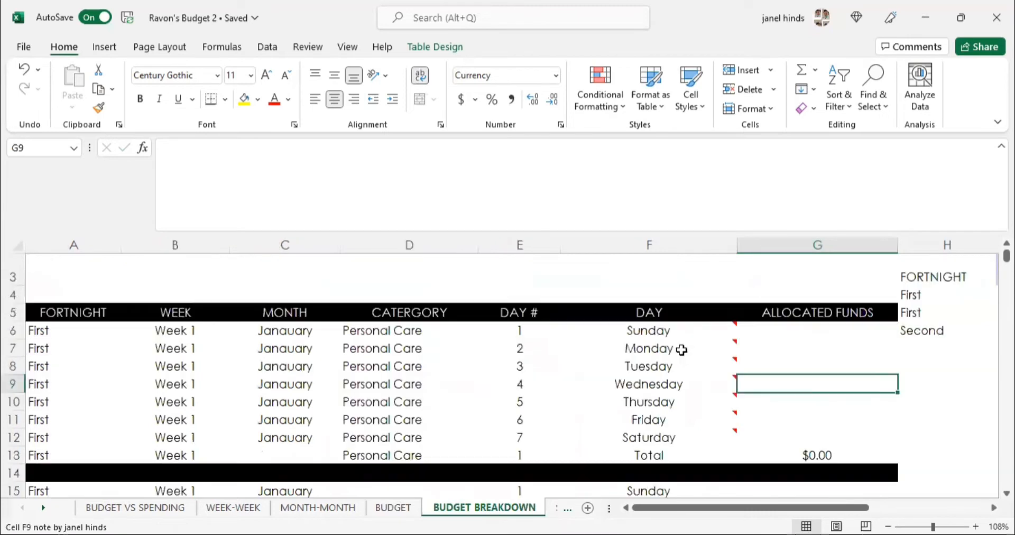
Step: Try assigning School as the category of the Sunday row in the second Week 1 block (D15)
scroll(678, 350, up, 2)
click(681, 350)
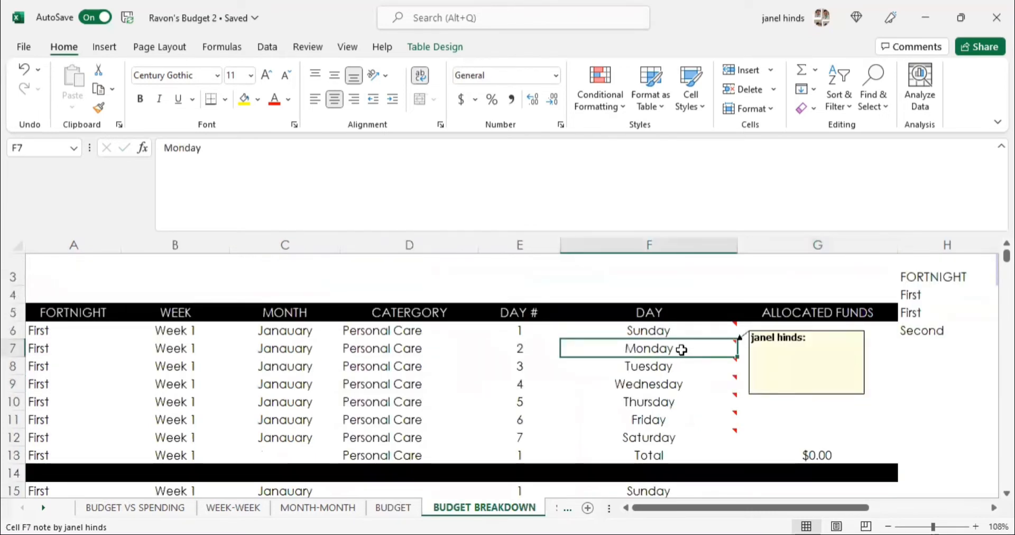
scroll(681, 350, down, 2)
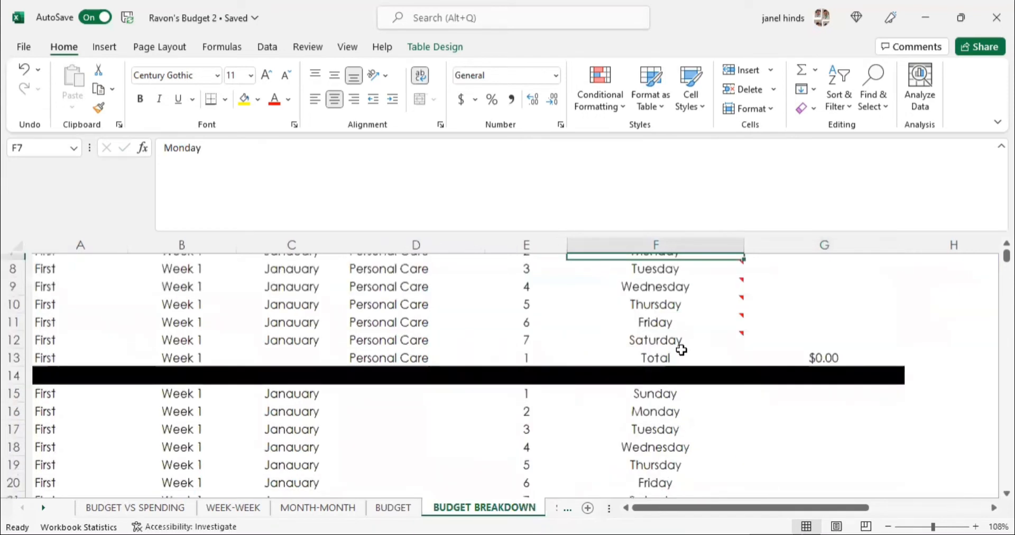
scroll(429, 421, down, 2)
scroll(428, 422, up, 3)
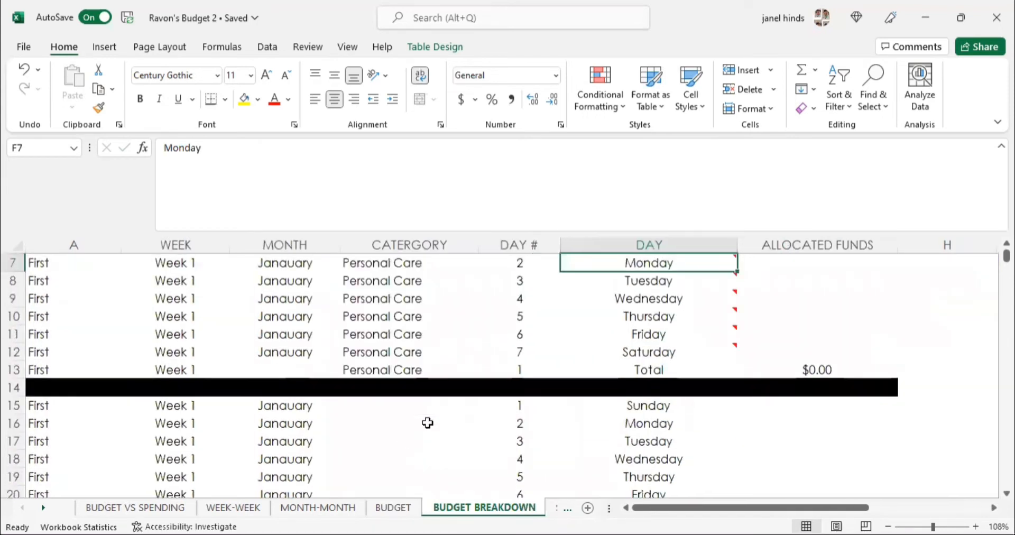
click(436, 410)
click(484, 408)
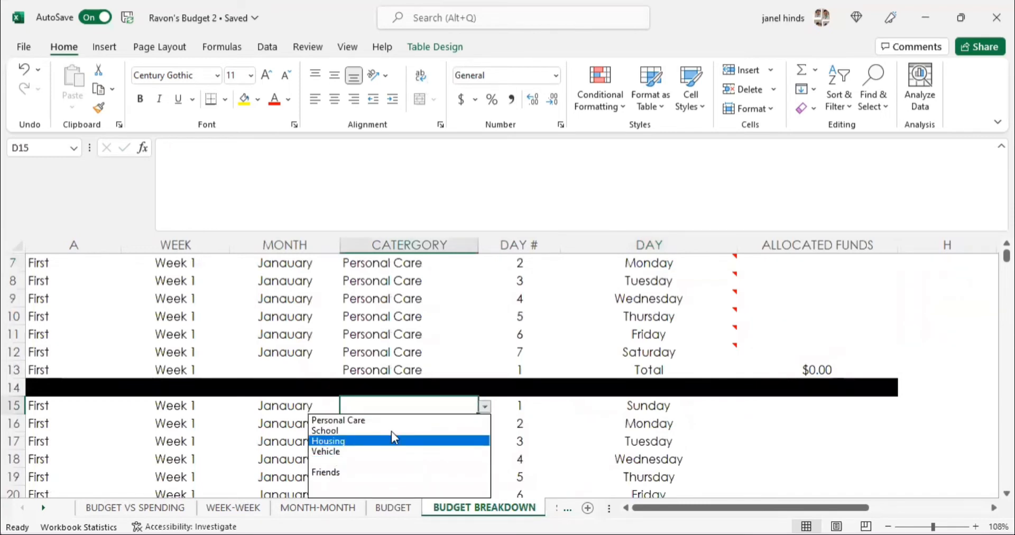
click(490, 429)
key(Return)
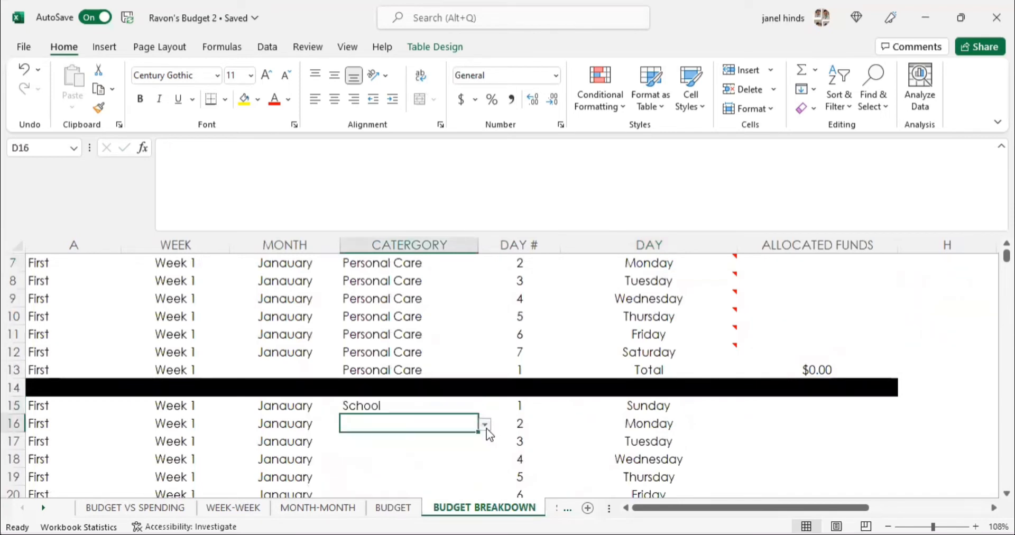
click(486, 429)
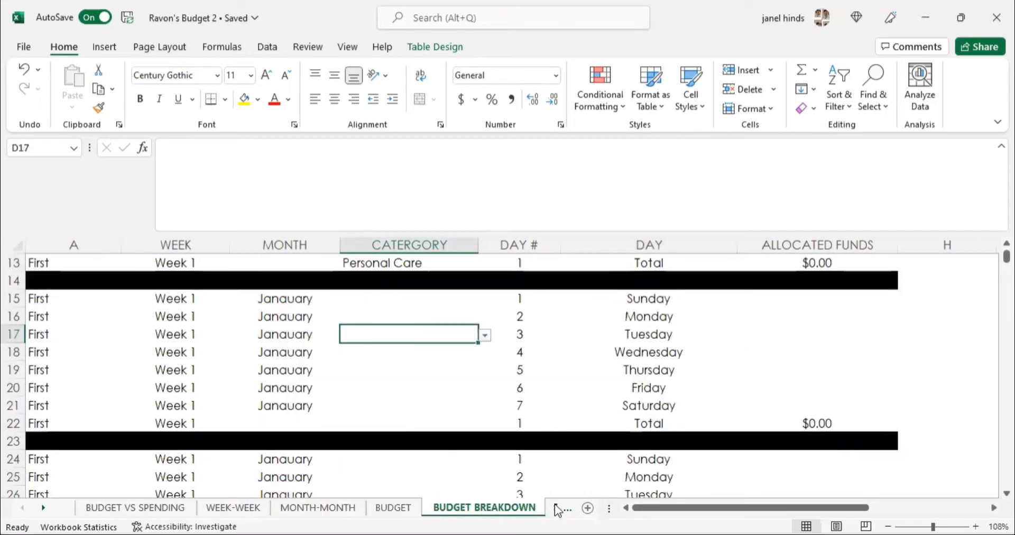
Step: Compare the first Week 1 block's category on the SPENDING BREAKDOWN sheet with the matching block on the BUDGET BREAKDOWN sheet
click(554, 505)
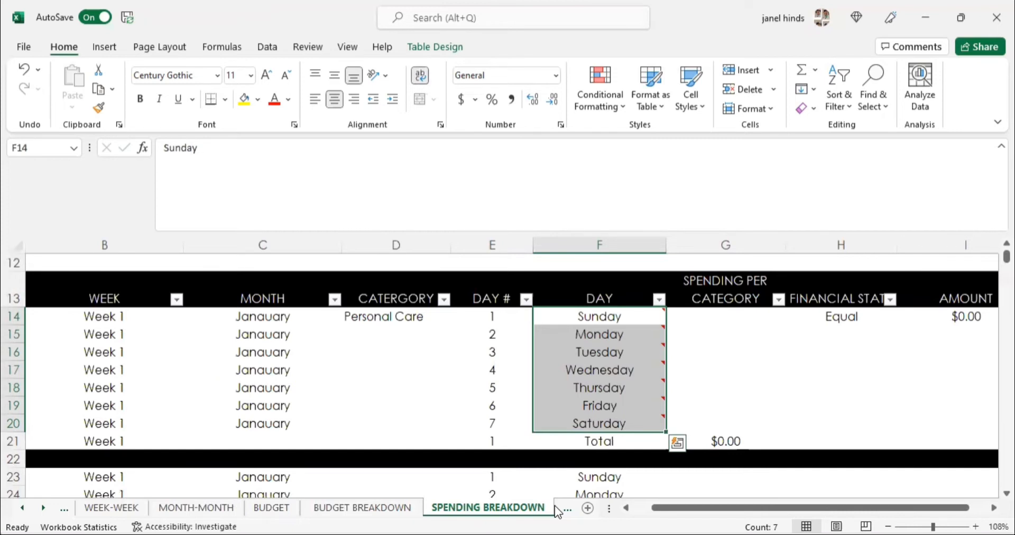
click(395, 326)
click(401, 317)
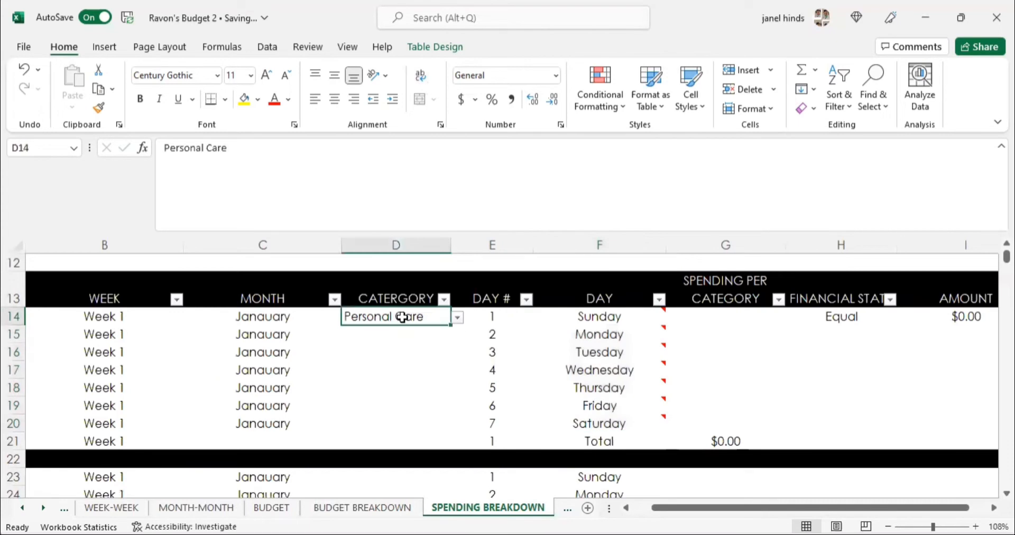
click(360, 507)
scroll(438, 310, up, 4)
scroll(437, 311, up, 1)
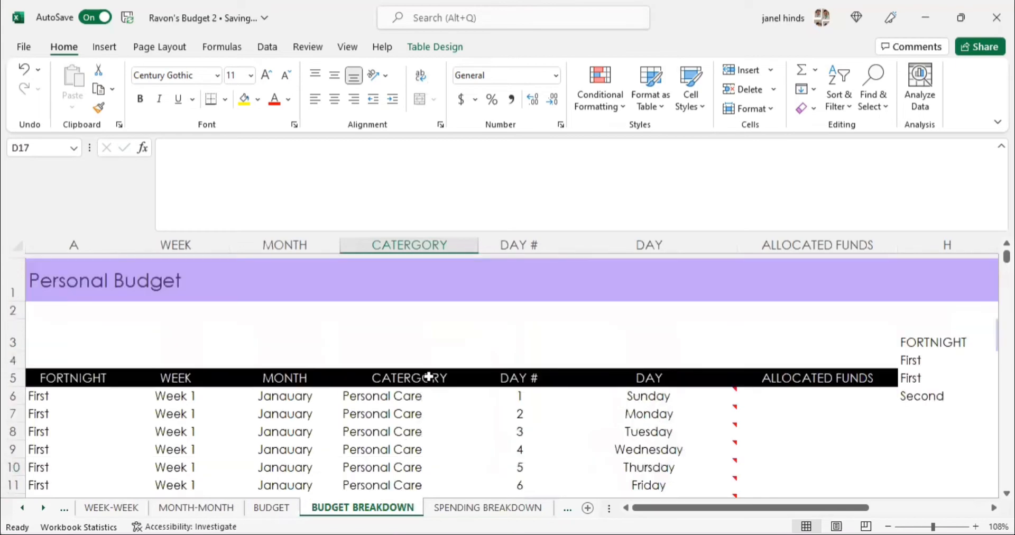
scroll(430, 374, down, 1)
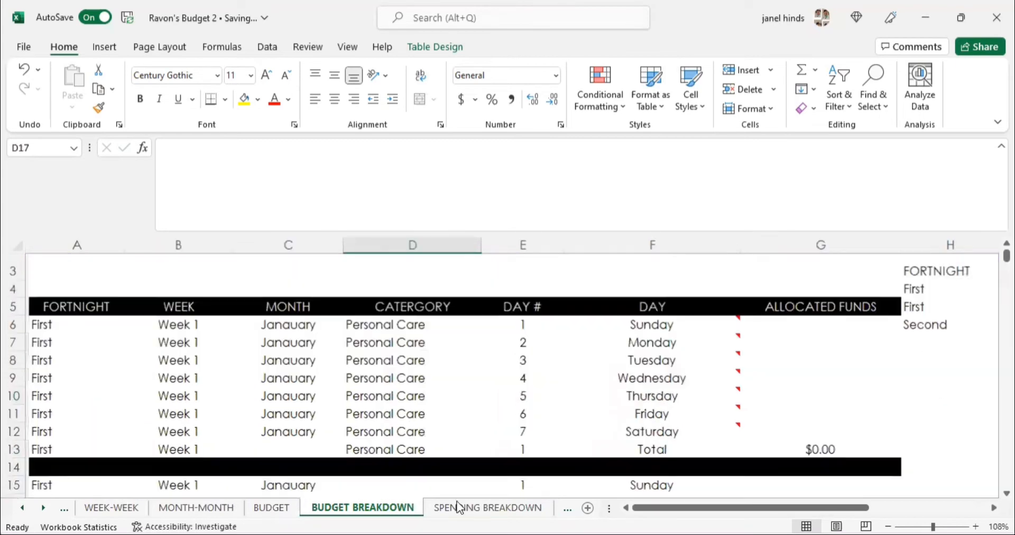
click(465, 508)
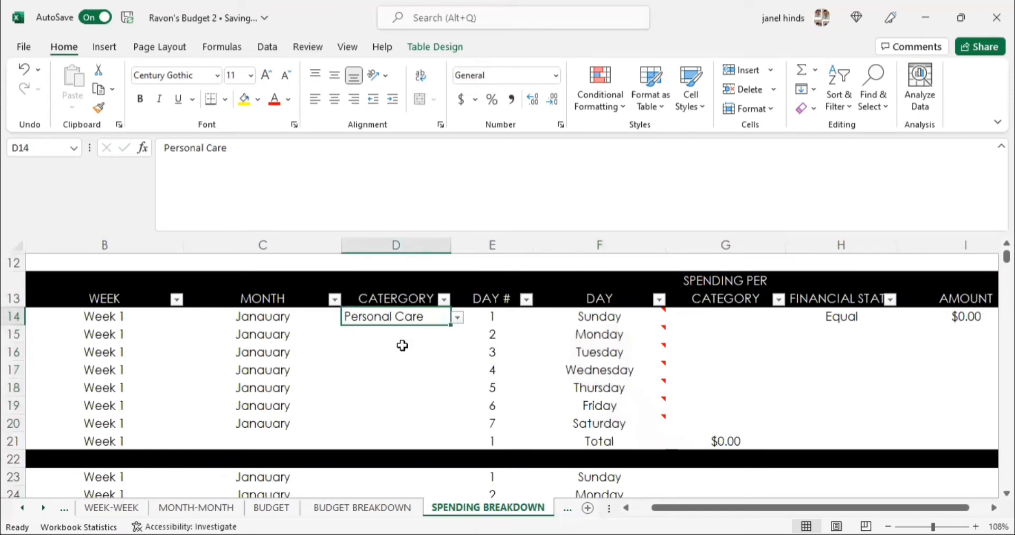
Step: Assign the Vehicle category to Sunday in the second Week 1 block (D23) of the SPENDING BREAKDOWN sheet
scroll(402, 345, down, 1)
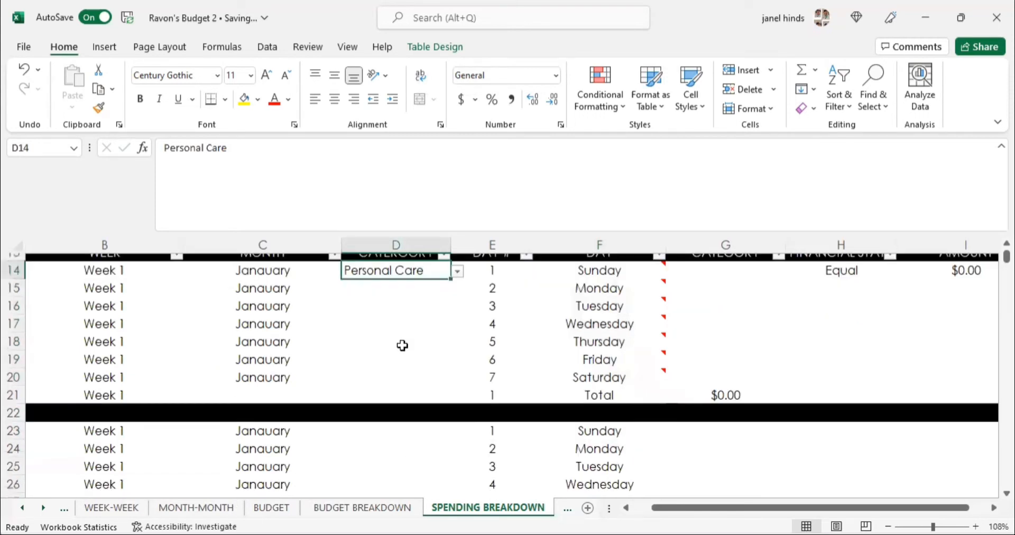
scroll(402, 345, down, 1)
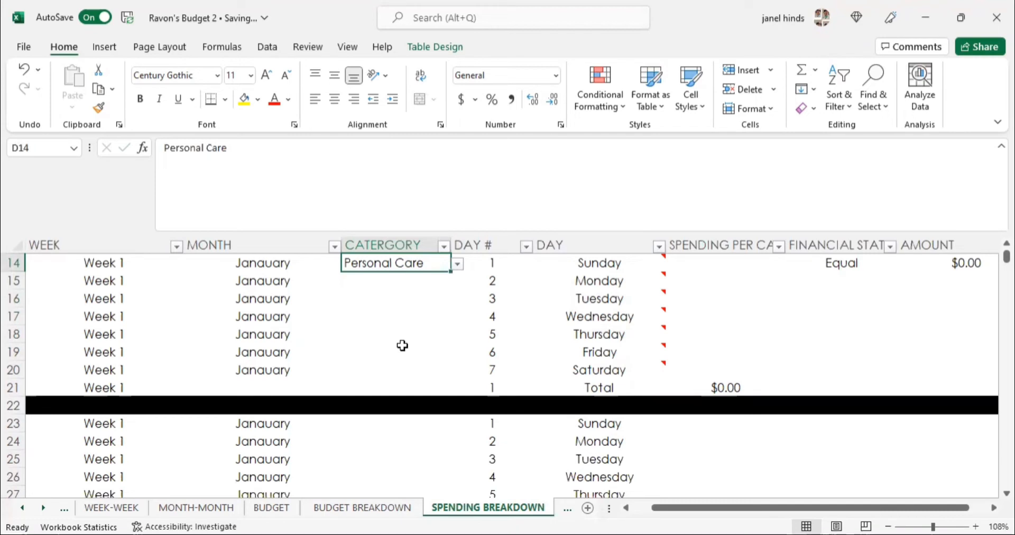
click(380, 440)
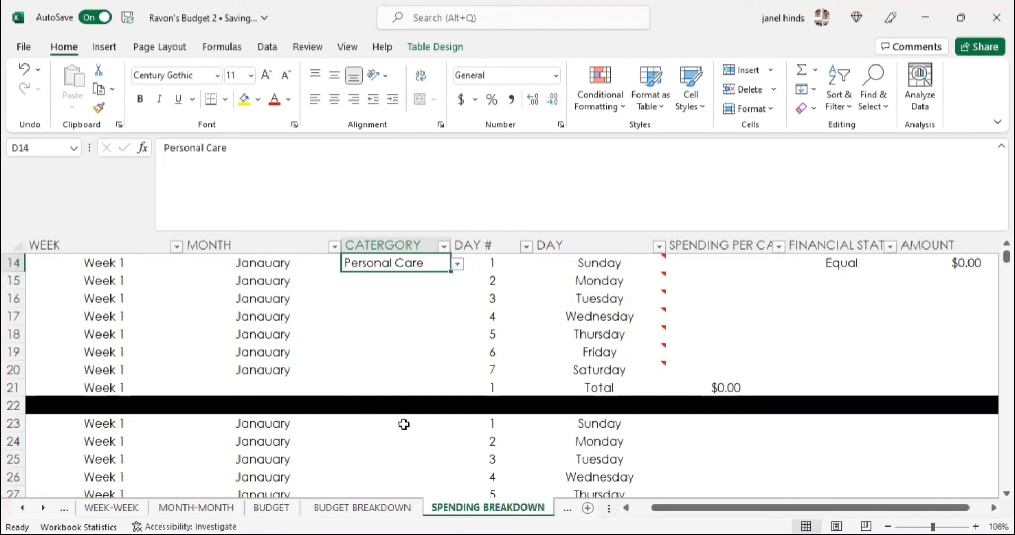
click(447, 421)
click(455, 426)
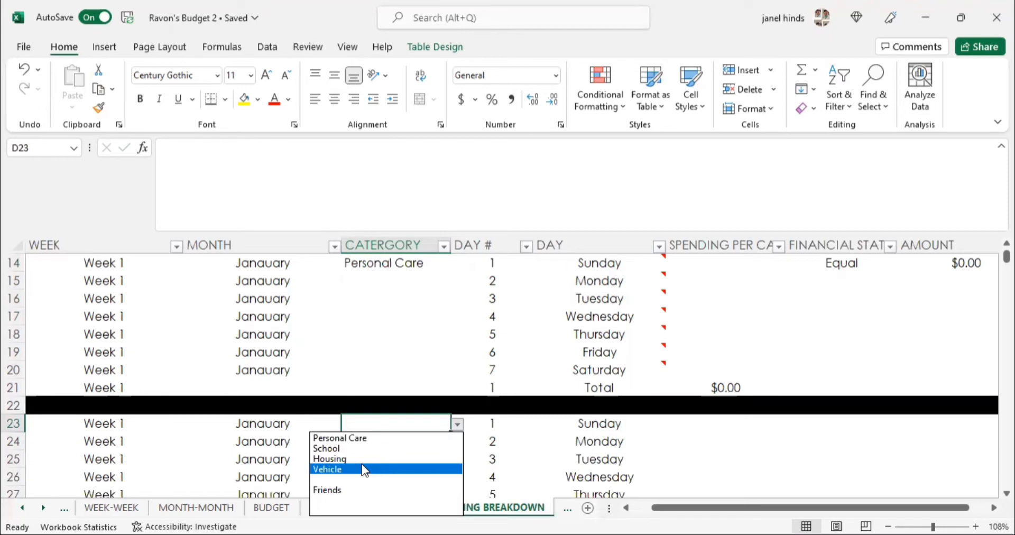
click(413, 467)
Step: Assign the Vehicle category to Sunday in the second Week 1 block (D15) of the BUDGET BREAKDOWN sheet
key(ctrl+Page_Up)
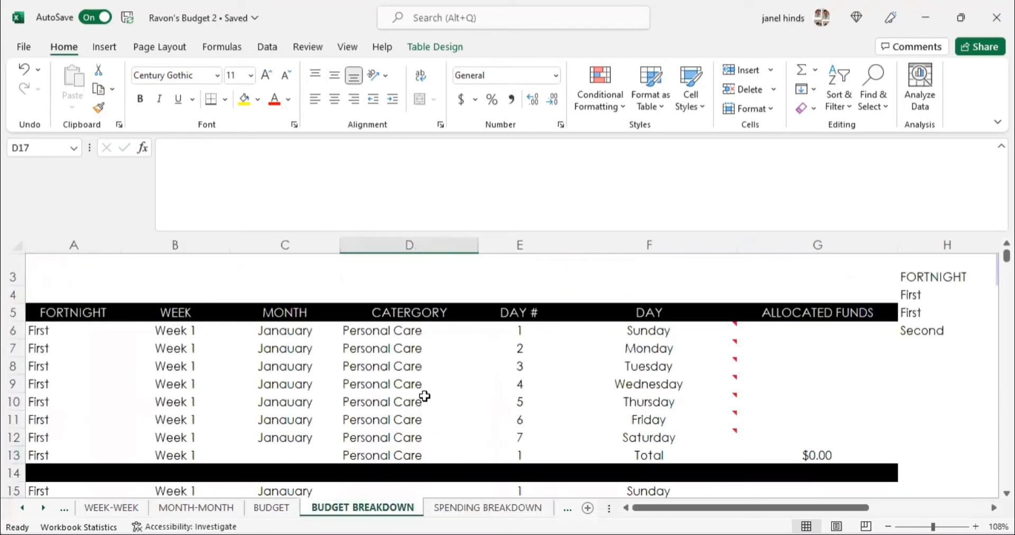
scroll(420, 403, down, 2)
click(420, 403)
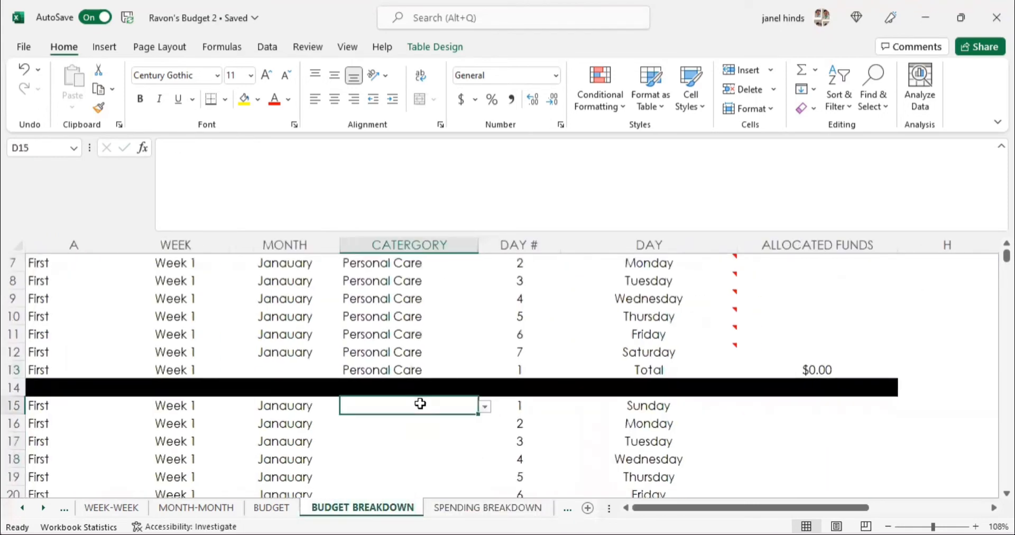
text(Ve)
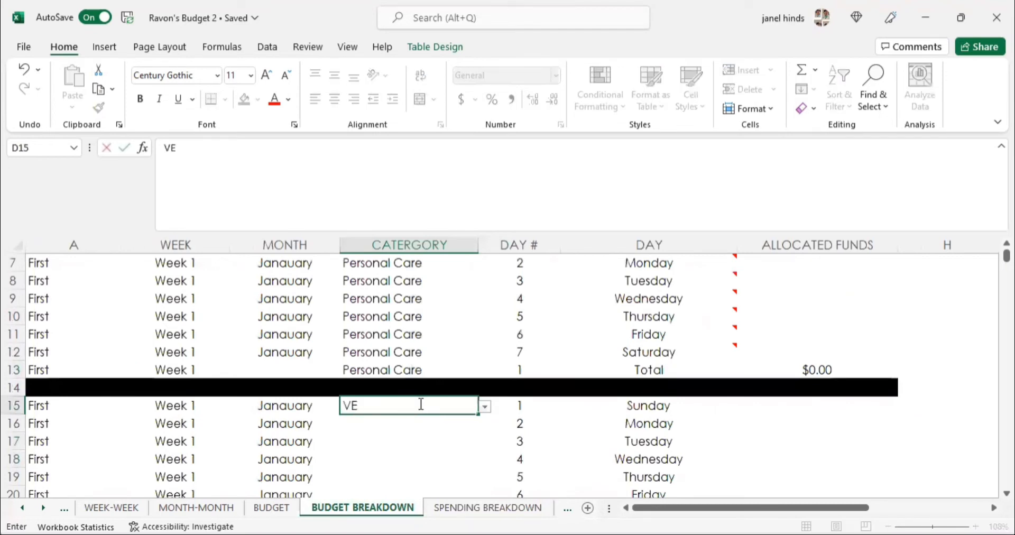
key(BackSpace)
key(BackSpace)
click(485, 407)
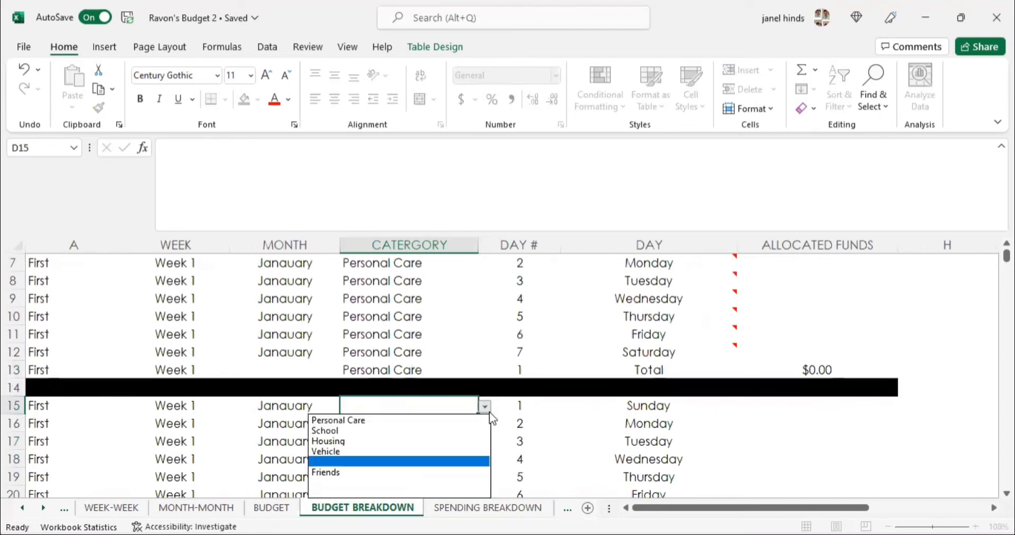
click(405, 452)
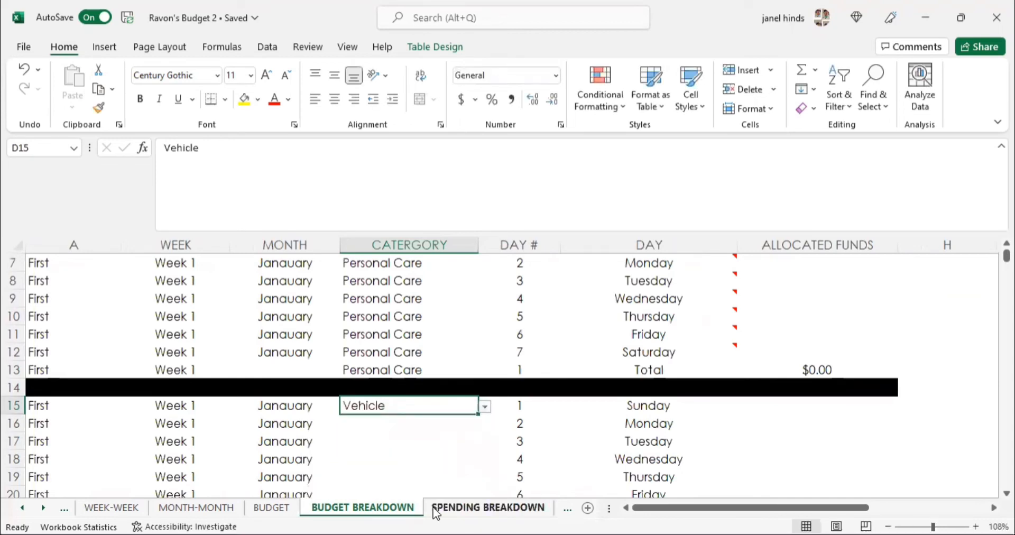
Step: Review the Personal Care and Vehicle rows across all columns of the SPENDING BREAKDOWN sheet
click(476, 508)
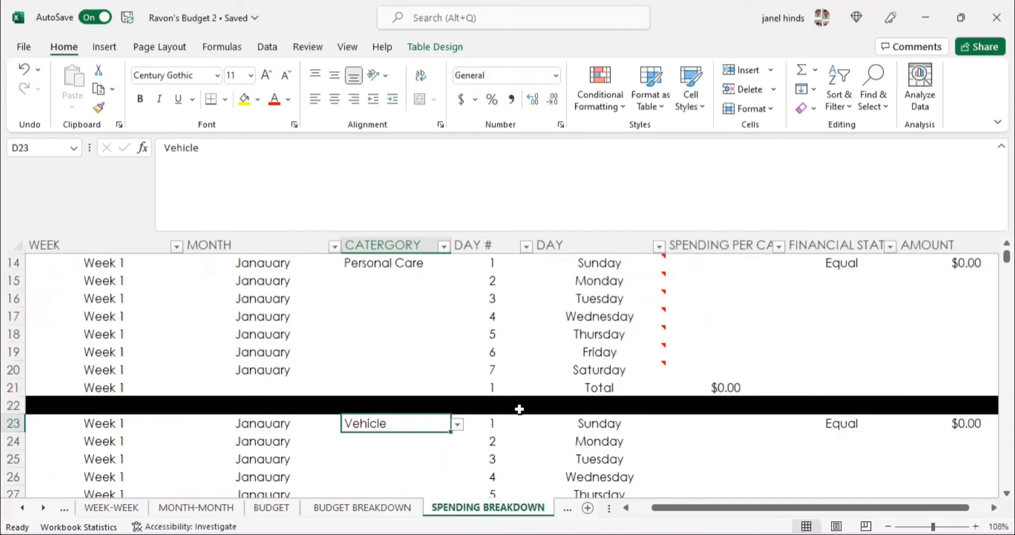
scroll(519, 409, right, 4)
scroll(519, 409, up, 1)
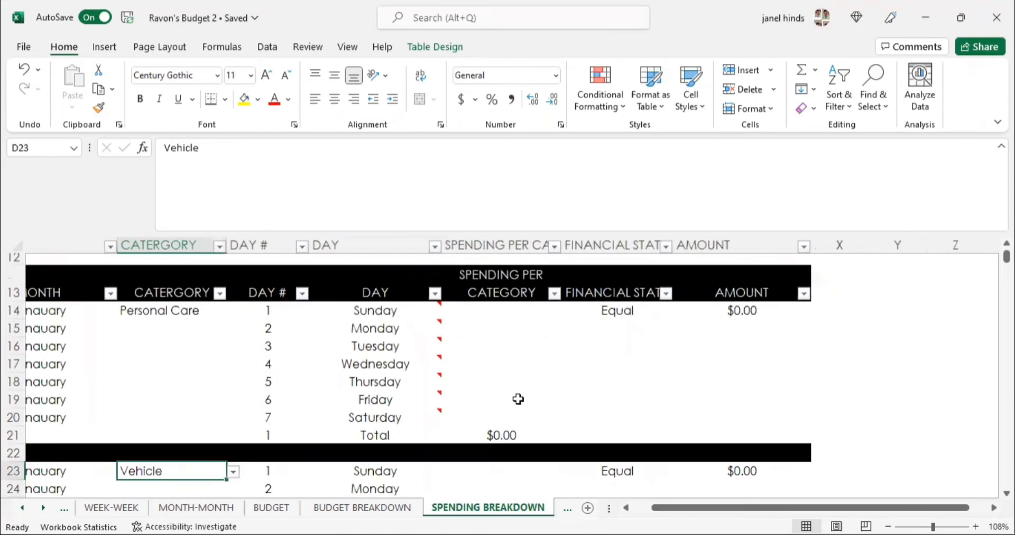
scroll(518, 399, left, 2)
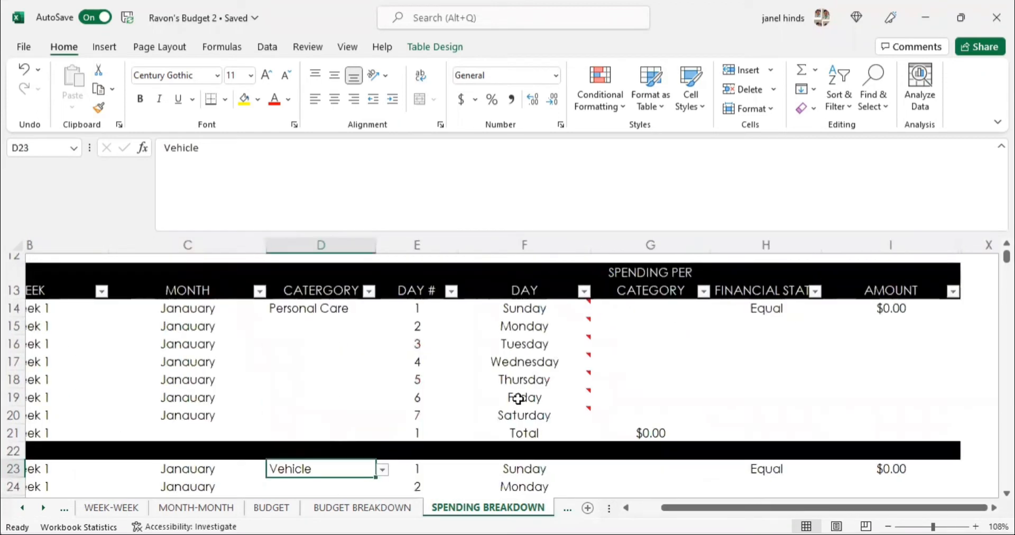
scroll(518, 399, left, 1)
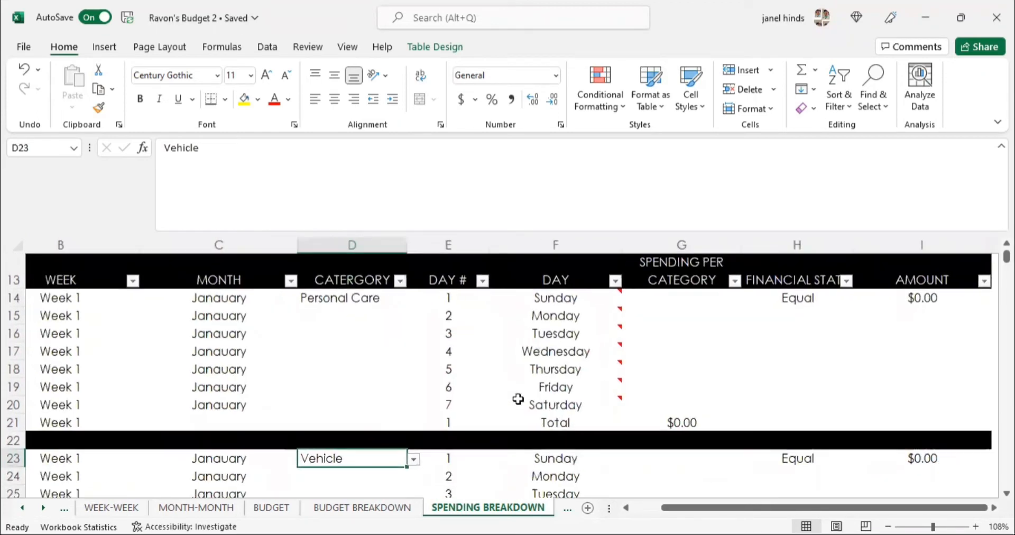
scroll(518, 399, up, 1)
scroll(518, 399, up, 1)
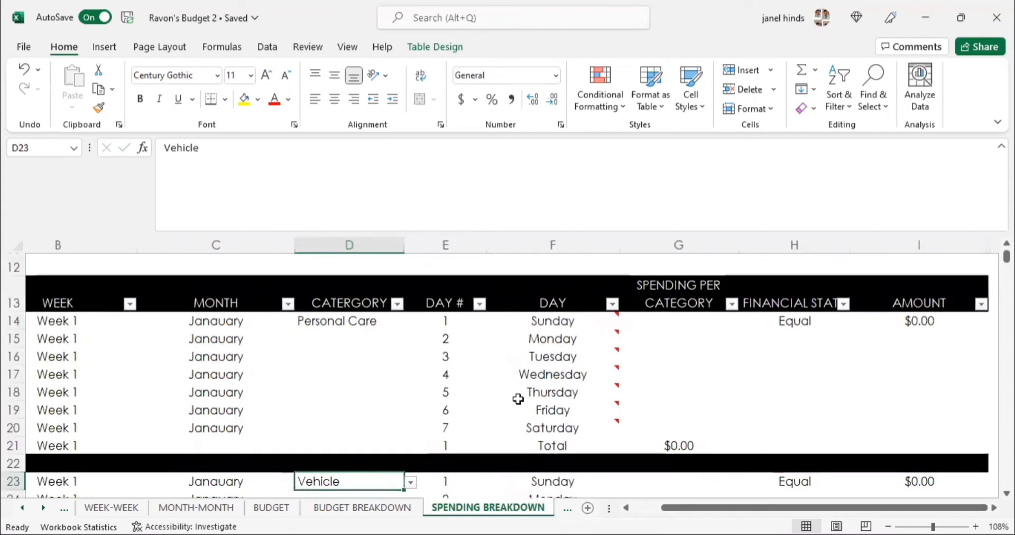
scroll(518, 399, left, 1)
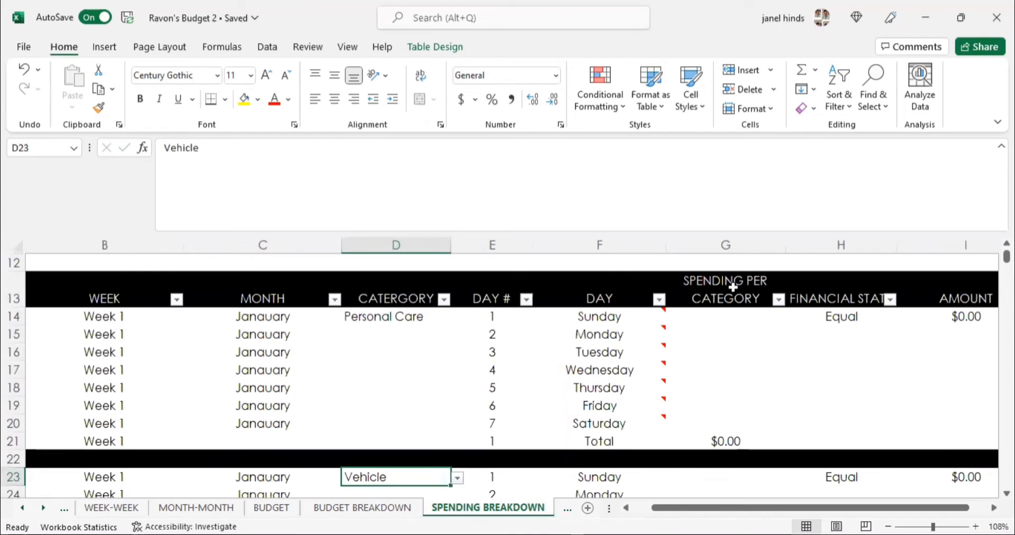
Step: Inspect the spending and financial state headers and the formulas for Sunday's Personal Care financial state and amount (H14 and I14)
click(588, 294)
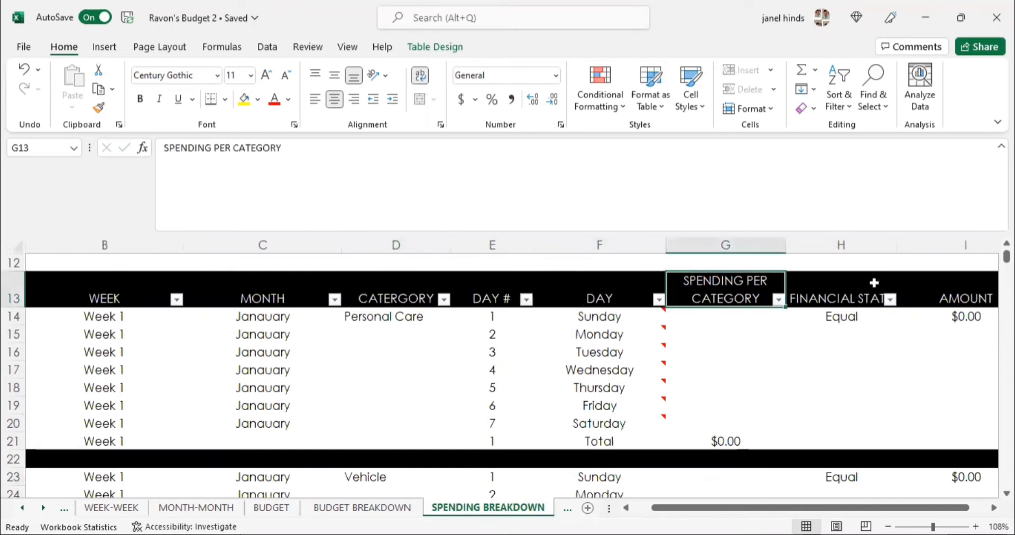
click(857, 291)
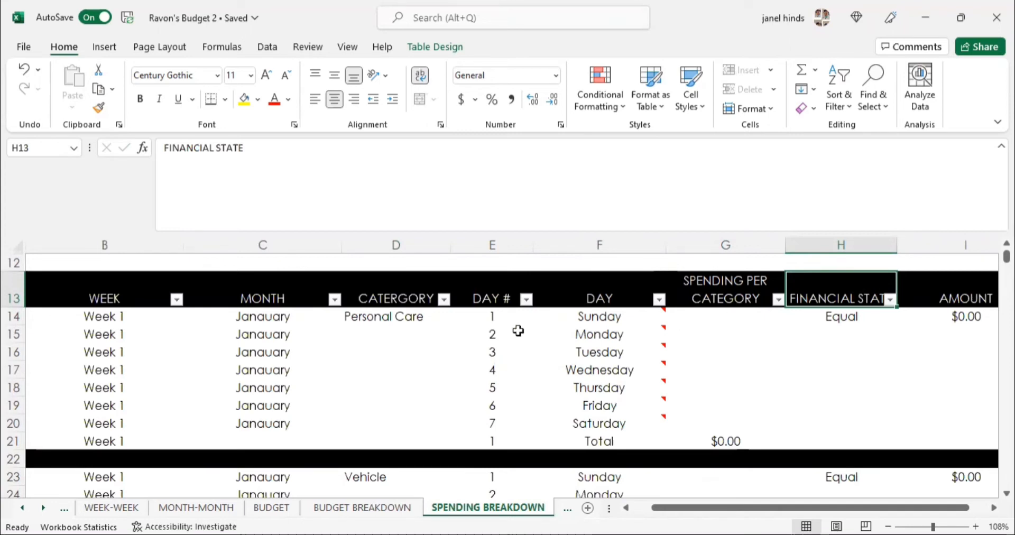
click(381, 317)
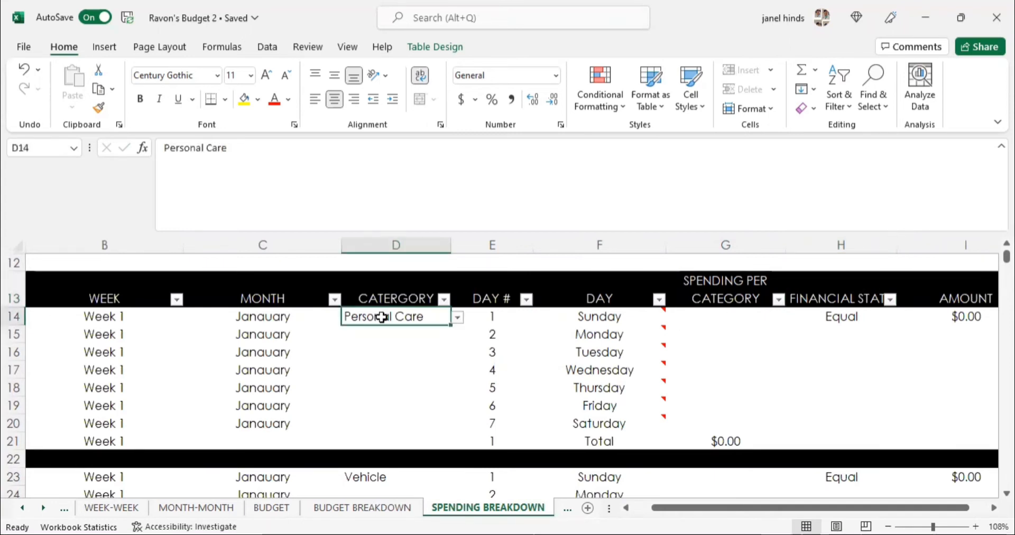
click(842, 317)
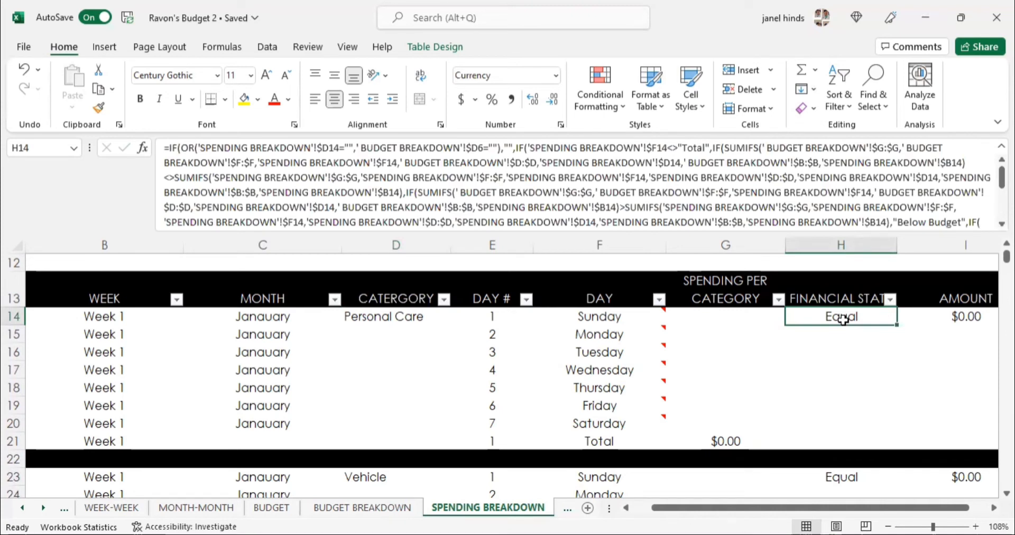
click(980, 317)
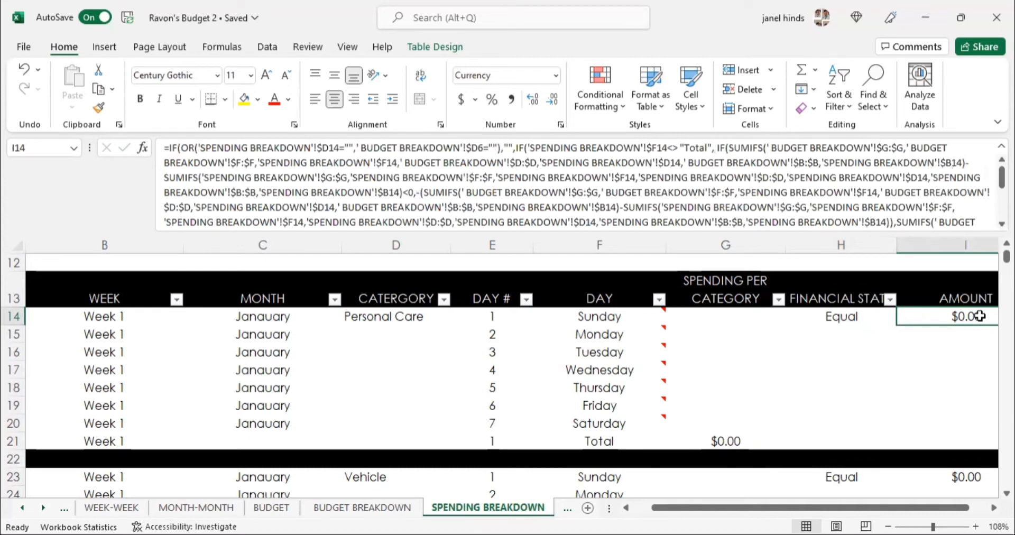
click(728, 316)
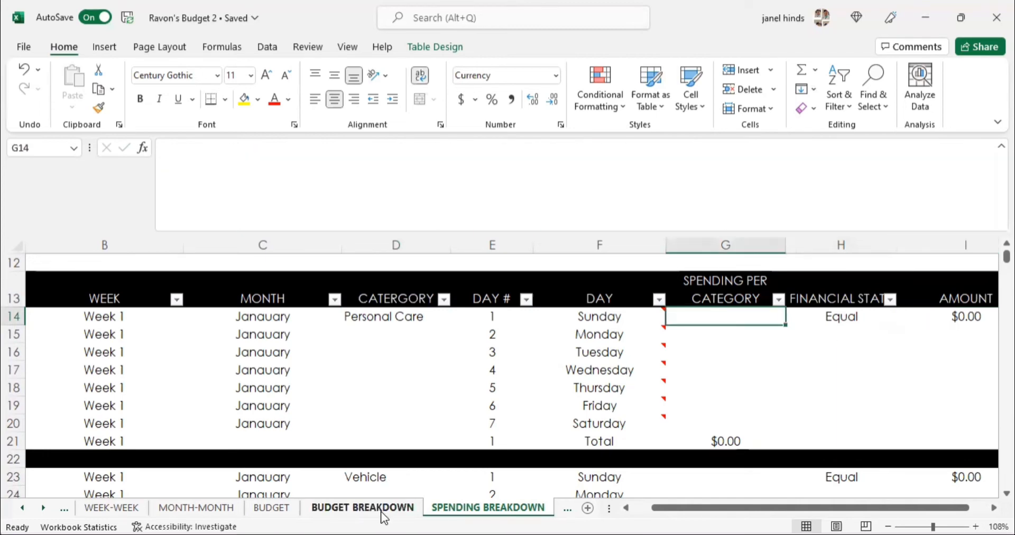
Step: Allocate $500 to Sunday's Personal Care in Week 1 (G6) of the BUDGET BREAKDOWN sheet
click(363, 507)
scroll(567, 385, up, 2)
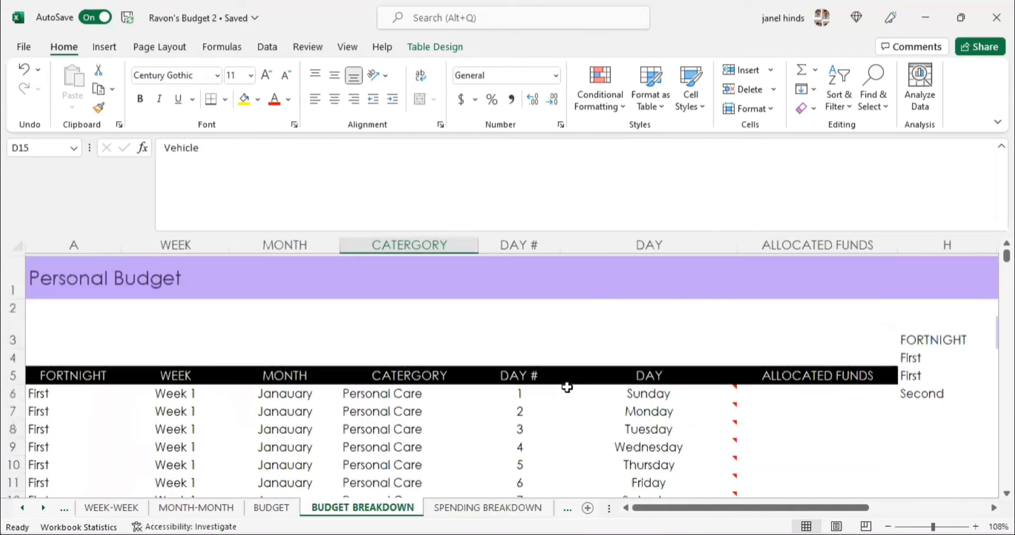
click(770, 387)
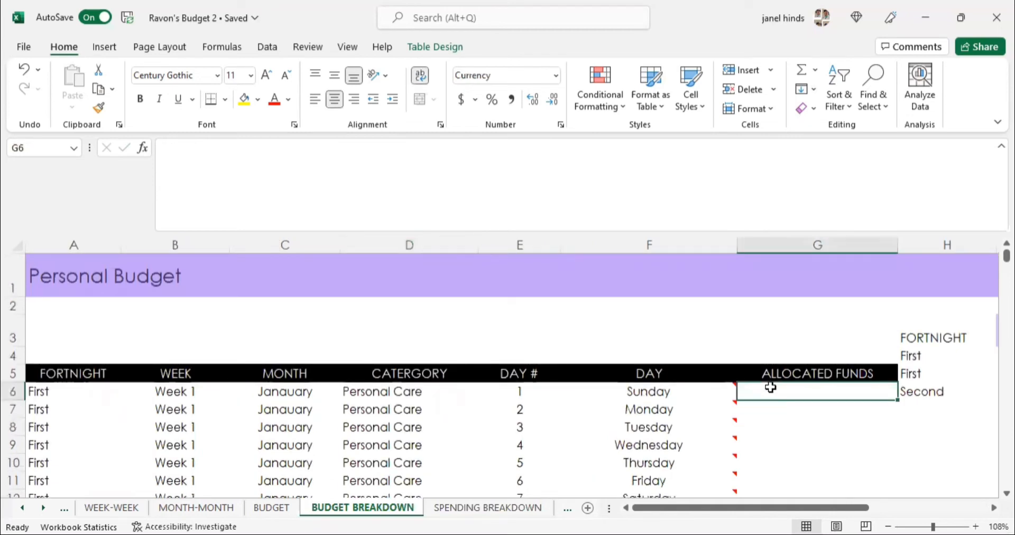
text($55)
key(BackSpace)
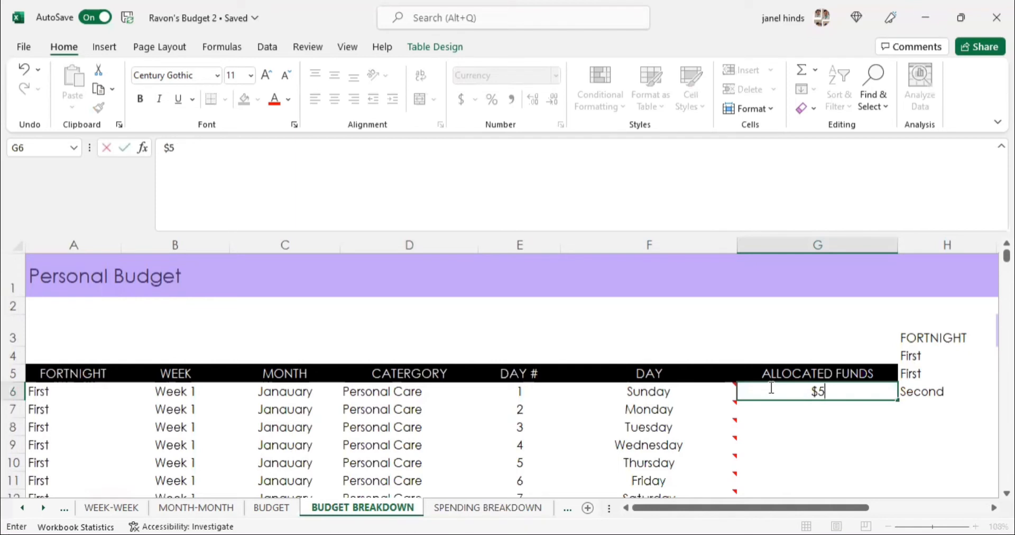
text(00)
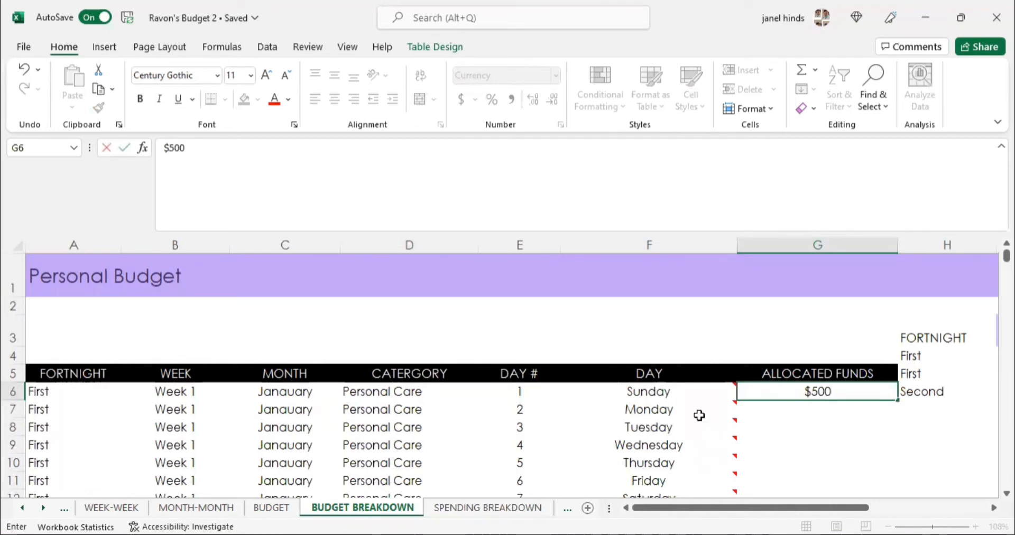
Step: Enter $1000 as Sunday's Personal Care spending (G14) on the SPENDING BREAKDOWN sheet and check the resulting amount in I14
key(ctrl+Page_Down)
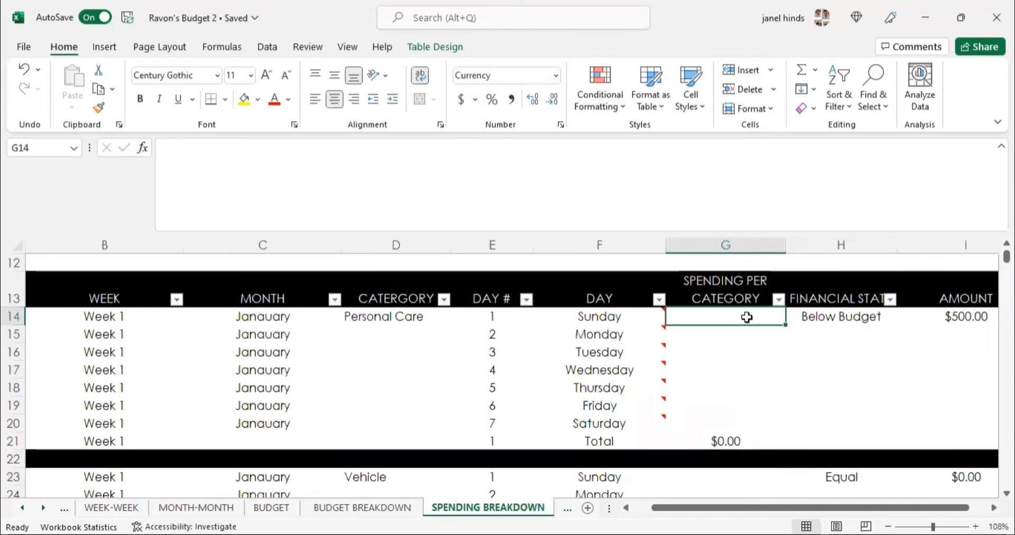
text($1000)
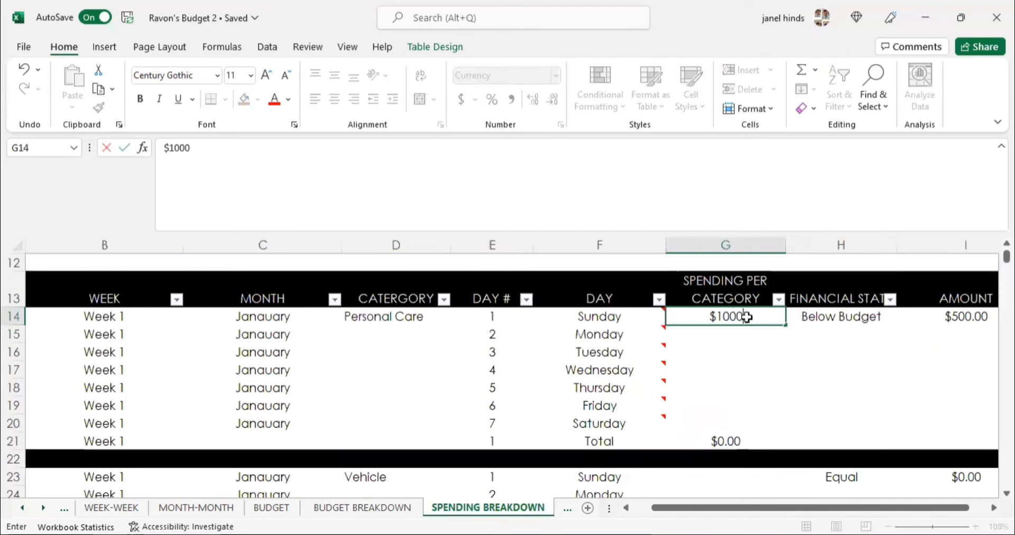
key(Return)
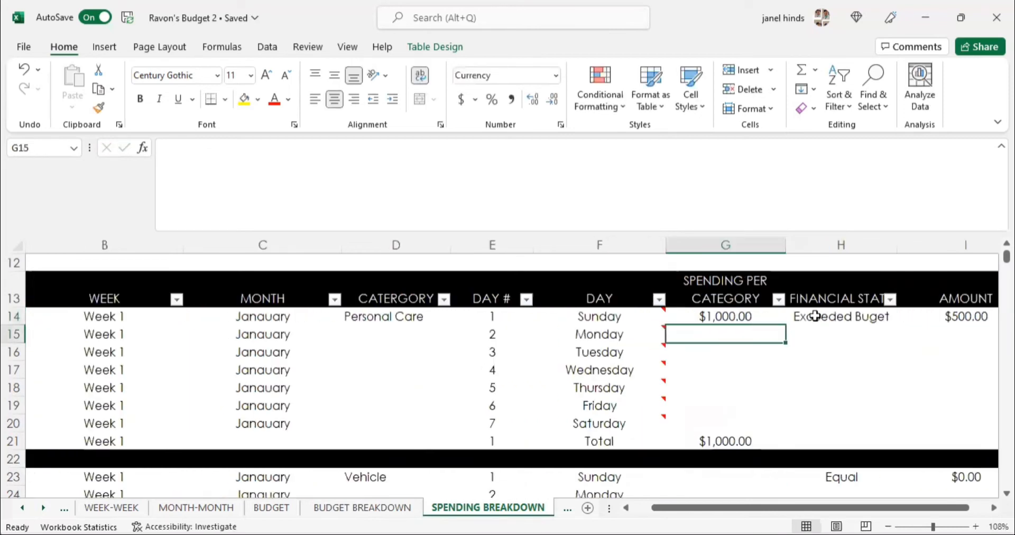
click(965, 321)
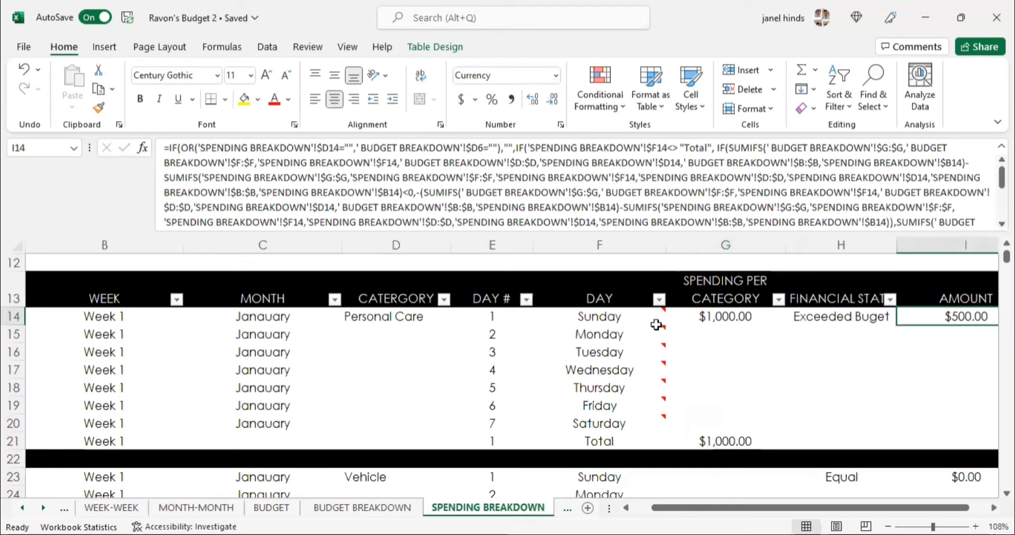
Step: Open the note on the Week 1 Sunday cell (F14) for editing and leave it without changes
mouse_move(636, 319)
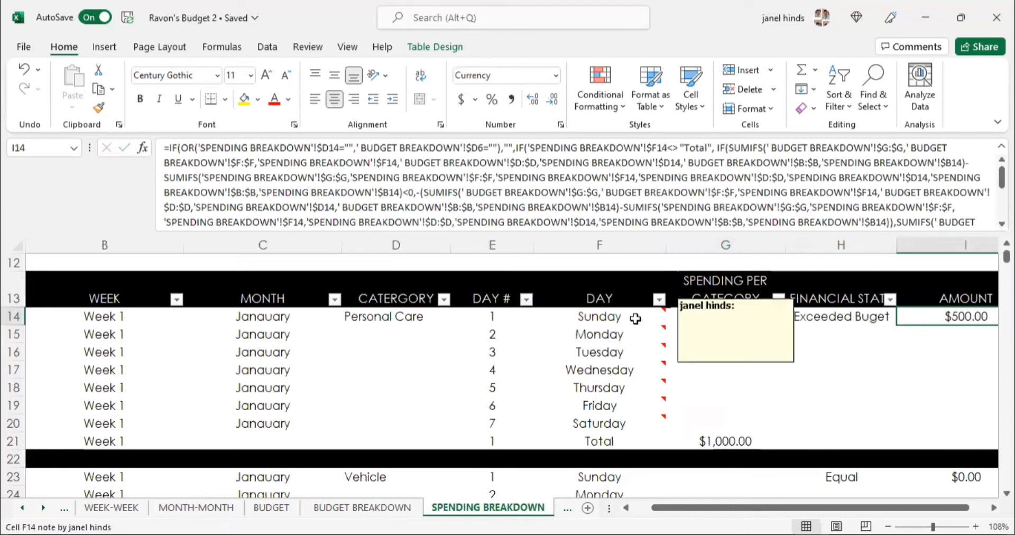
click(635, 319)
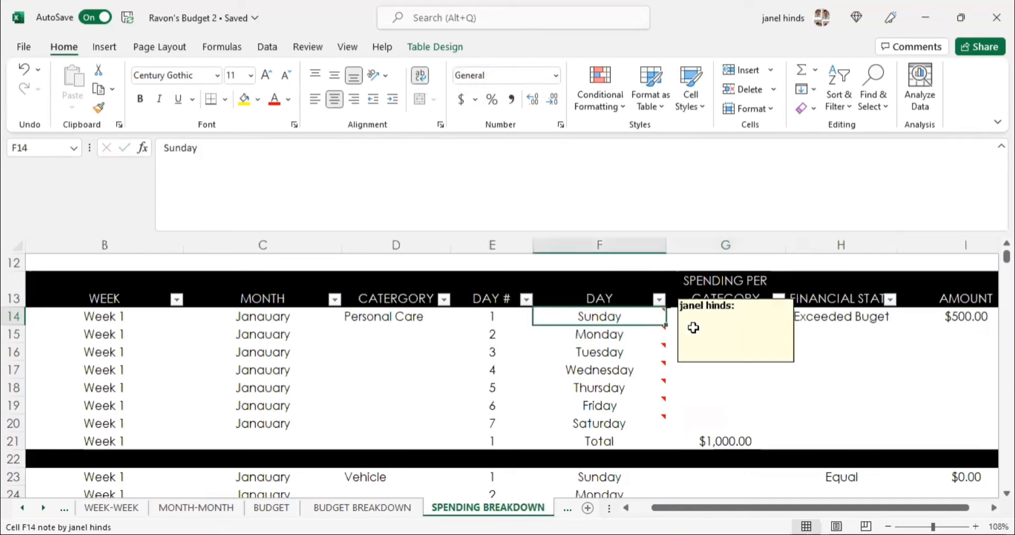
right_click(593, 313)
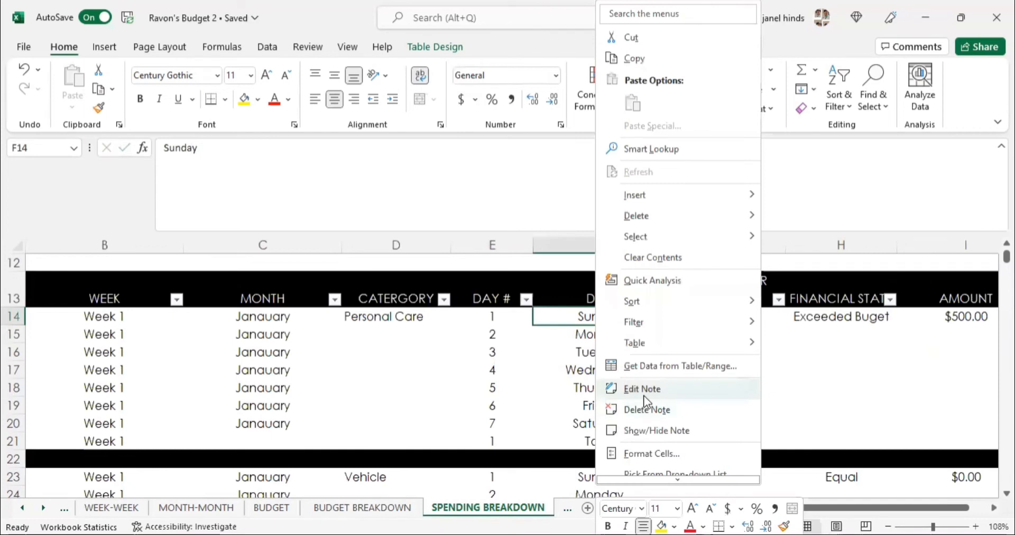
click(644, 390)
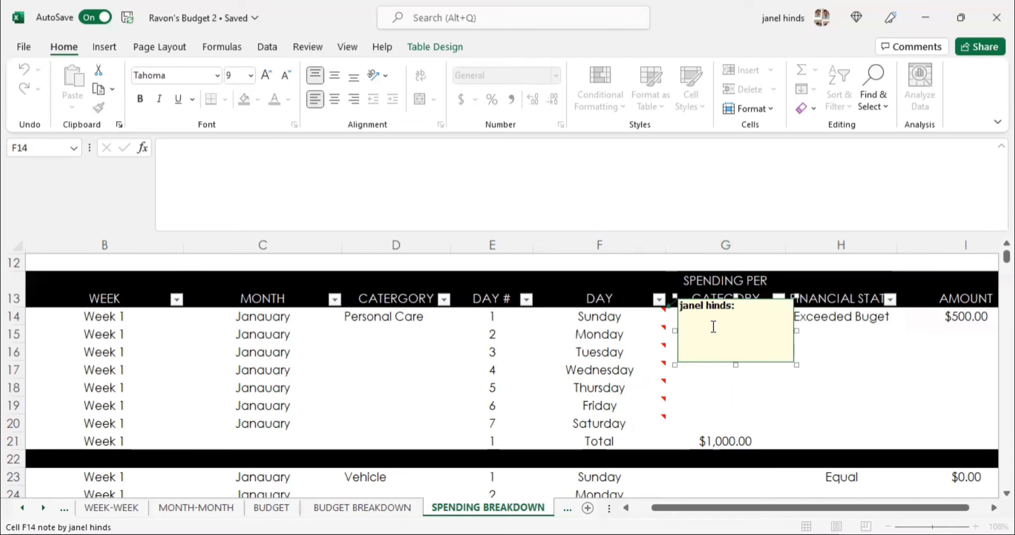
click(576, 331)
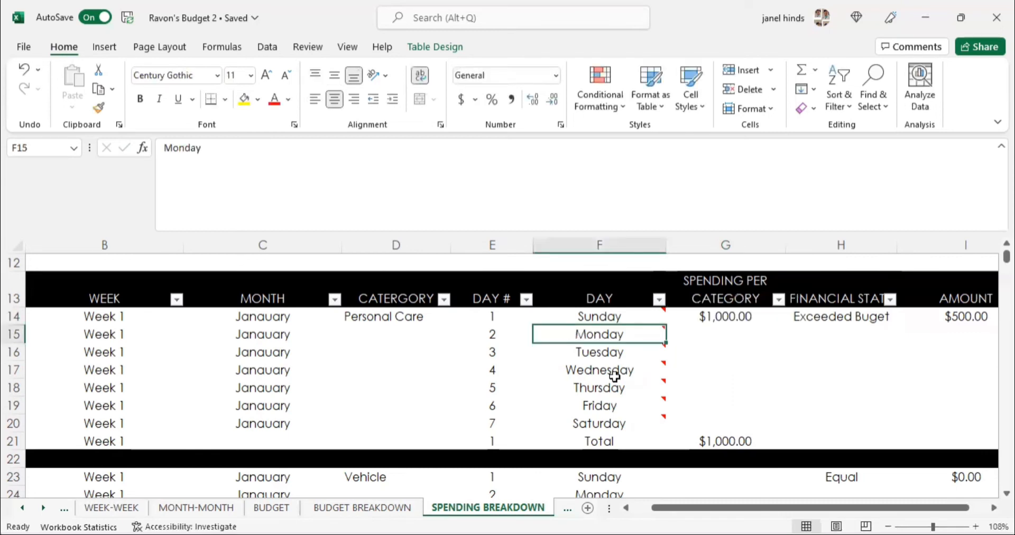
Step: Compare the Week 1 Personal Care day rows of the SPENDING BREAKDOWN sheet with those of the BUDGET BREAKDOWN sheet
scroll(582, 290, down, 1)
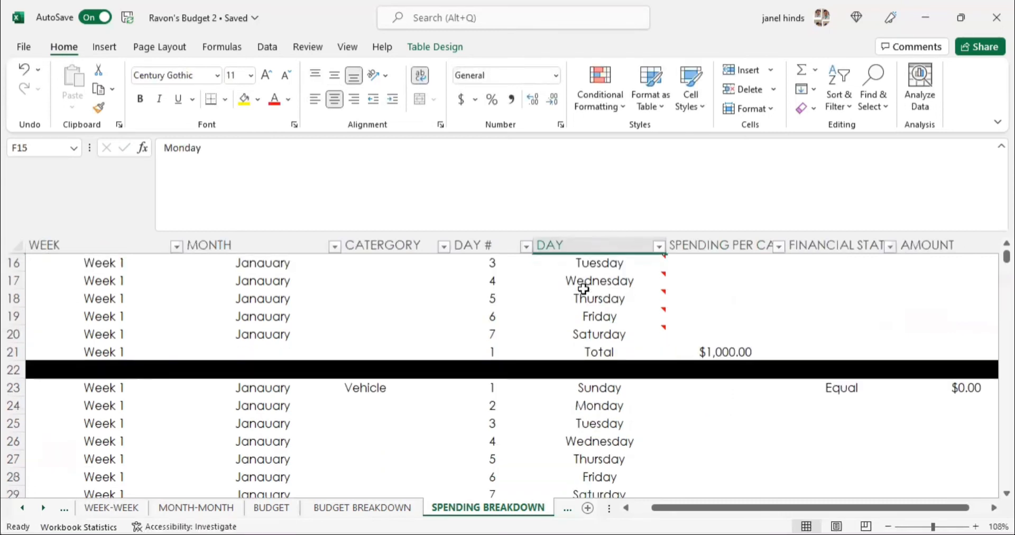
scroll(407, 332, up, 2)
click(403, 368)
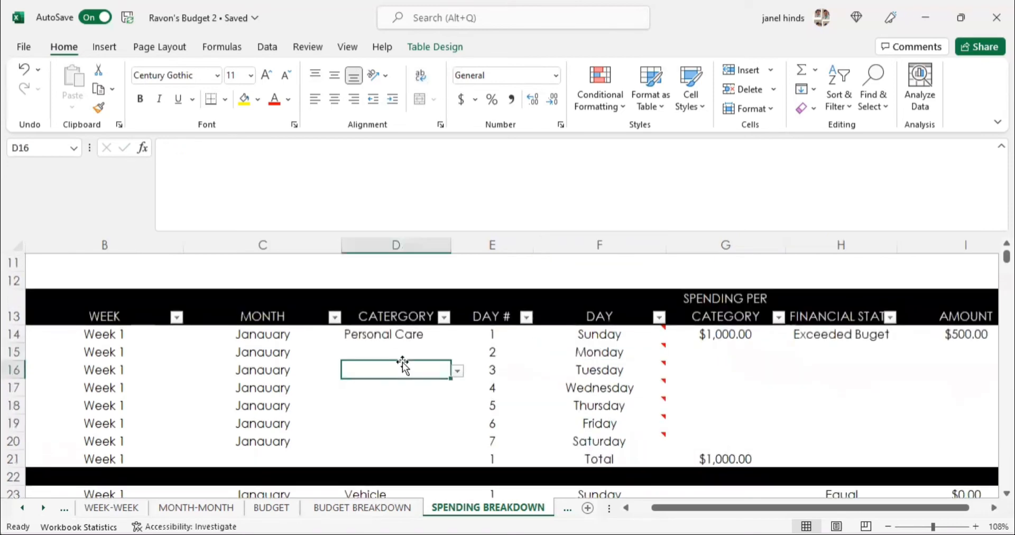
click(672, 361)
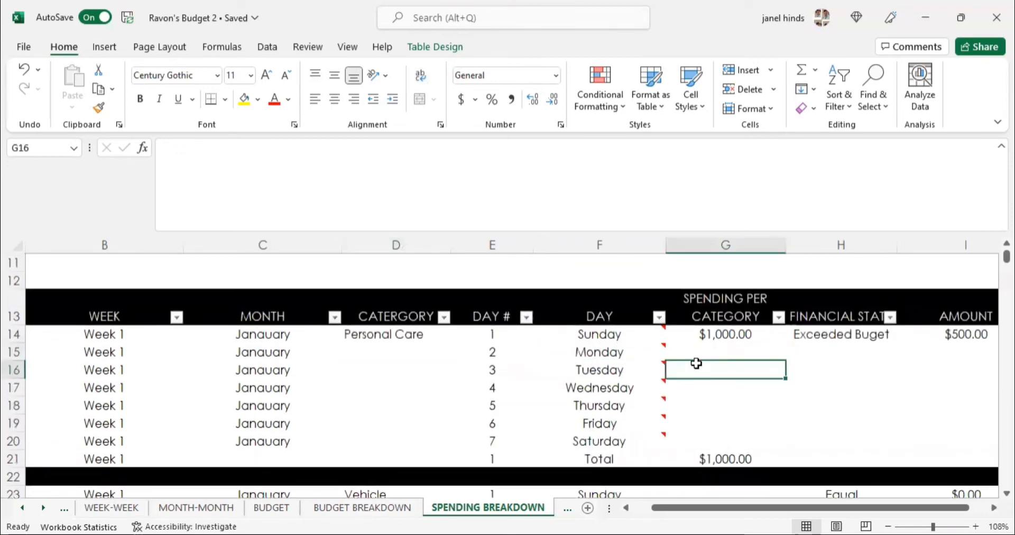
click(352, 510)
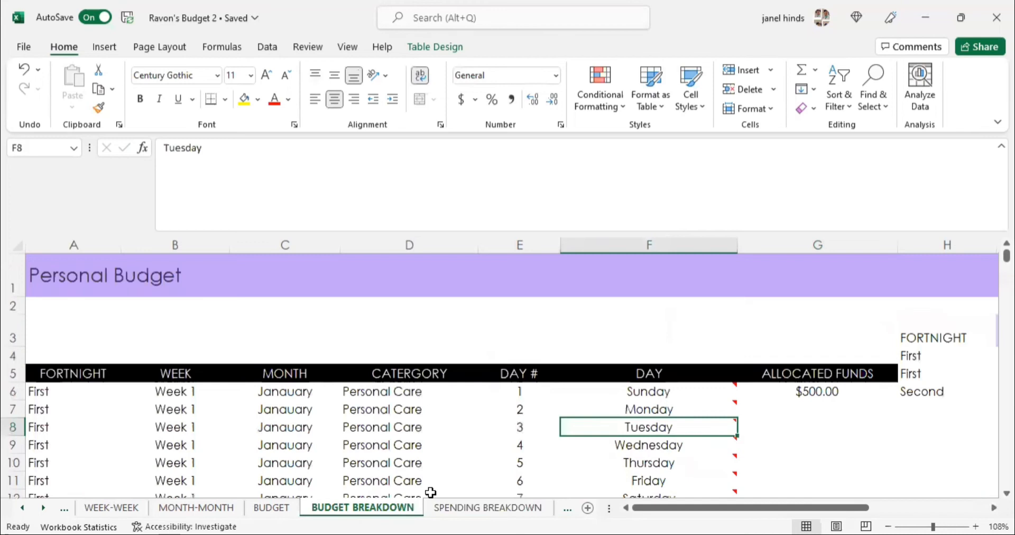
click(459, 511)
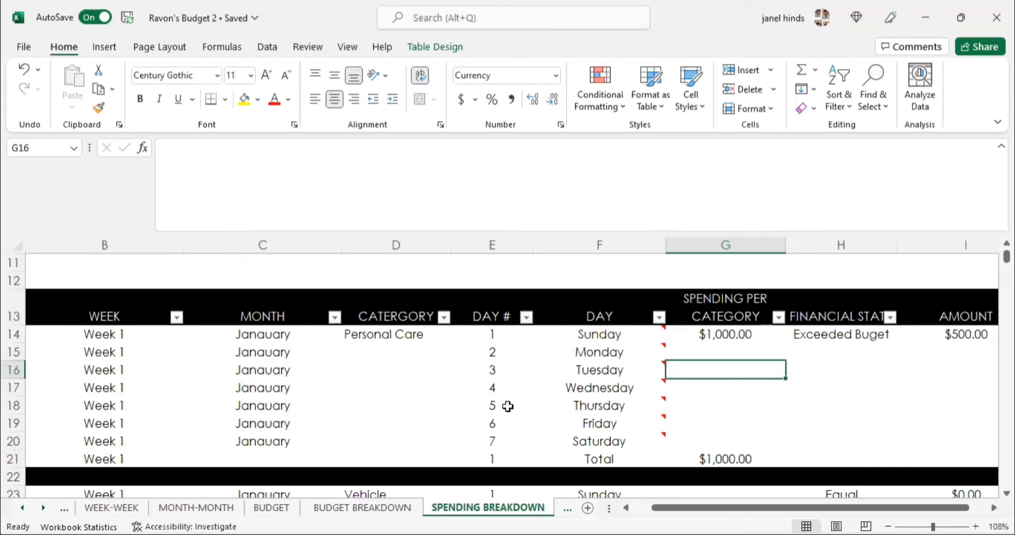
Step: Review the remaining Week 1 category blocks and their Total rows on the SPENDING BREAKDOWN sheet
scroll(508, 406, down, 4)
scroll(508, 406, down, 7)
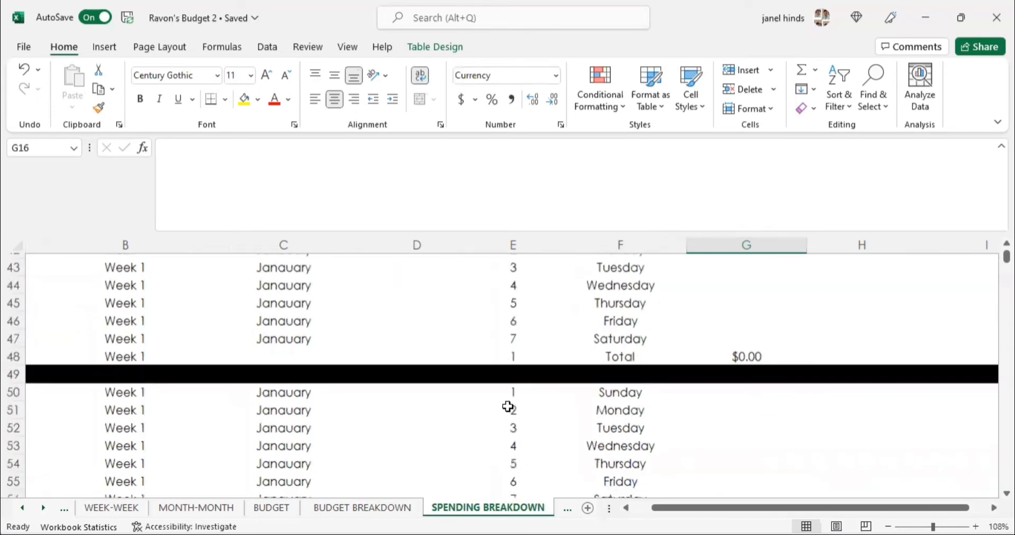
scroll(507, 406, down, 2)
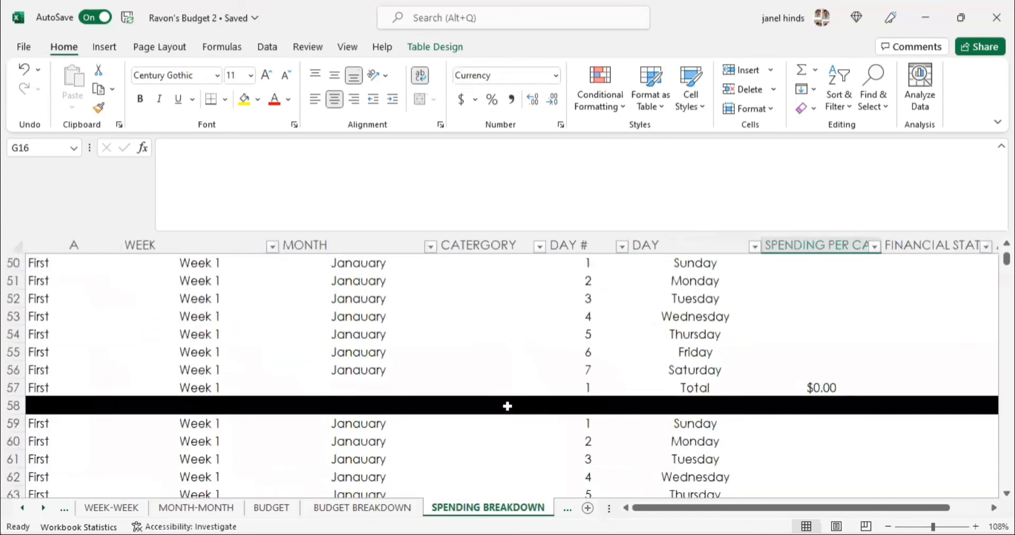
scroll(507, 406, up, 3)
scroll(508, 406, up, 4)
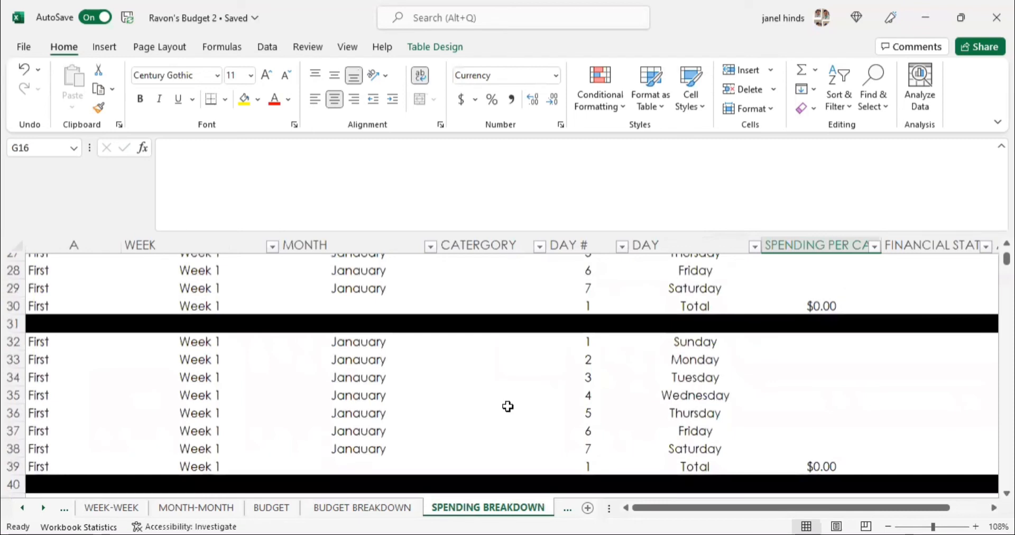
scroll(508, 406, up, 3)
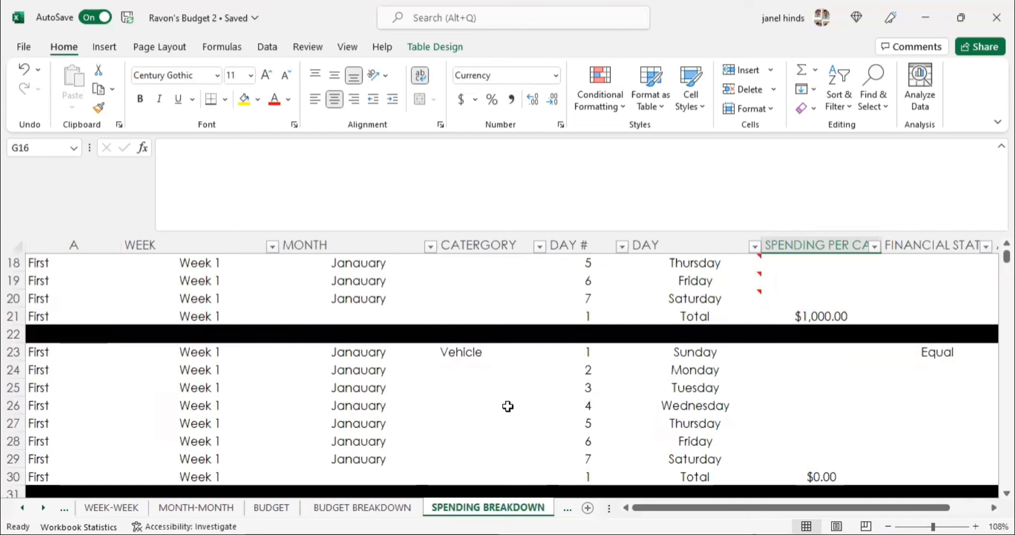
Step: Examine the summary figures, the chart and the Standing formula (E23) on the BUDGET VS SPENDING sheet
click(280, 508)
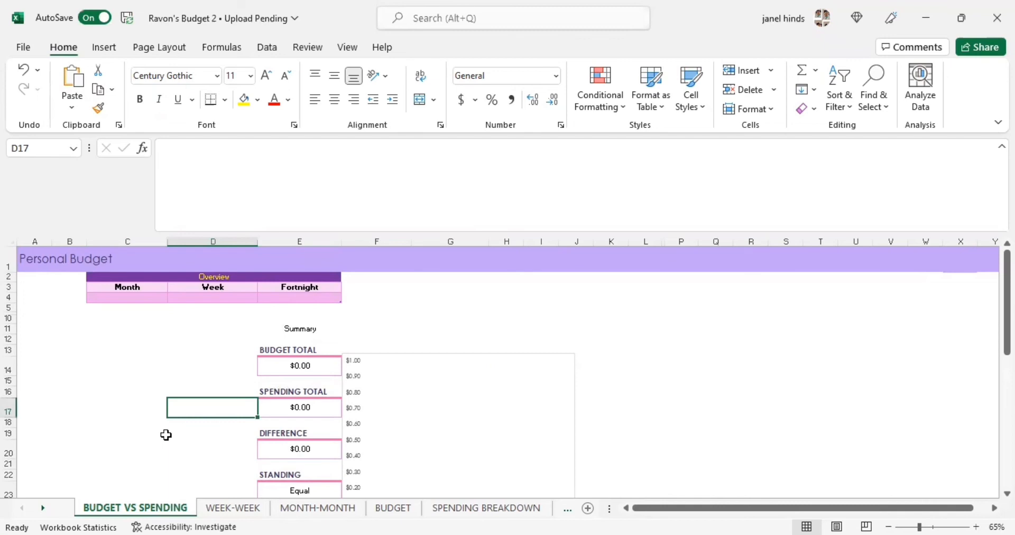
scroll(166, 435, down, 1)
click(297, 444)
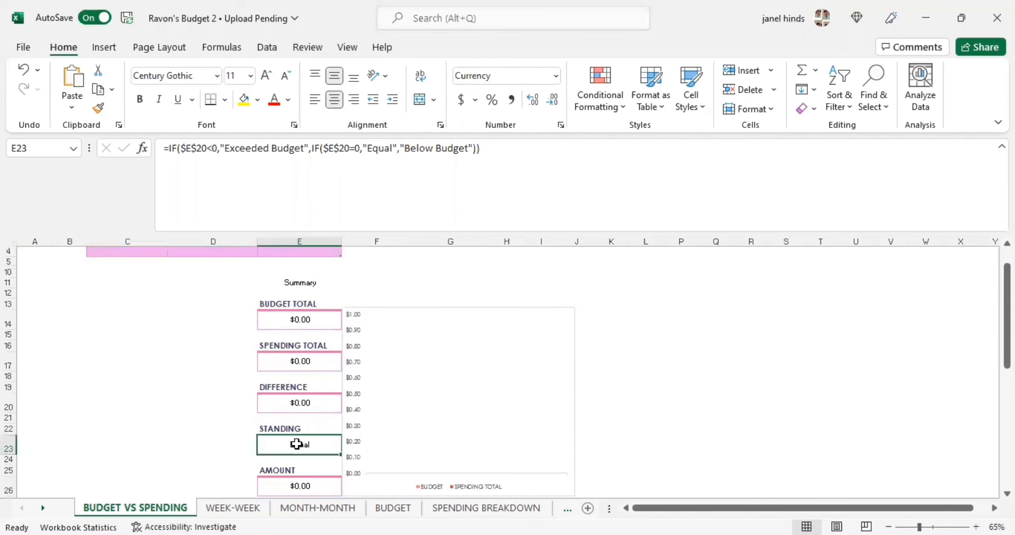
click(183, 452)
scroll(185, 456, down, 2)
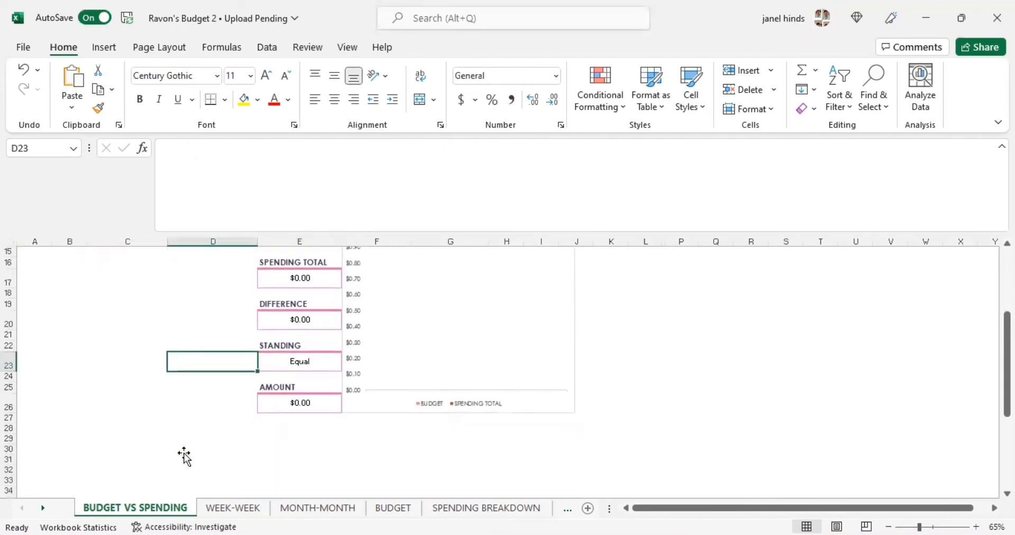
scroll(184, 455, up, 5)
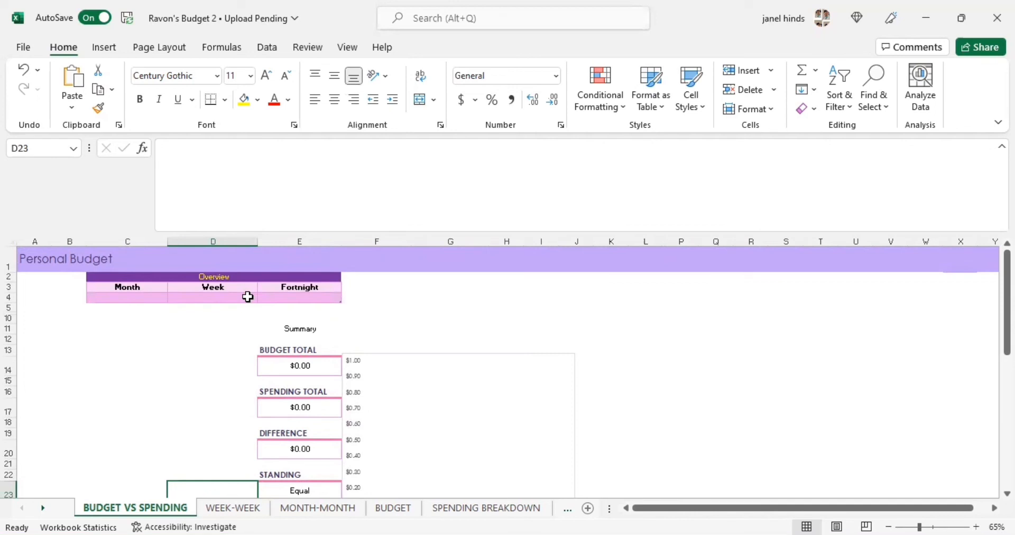
Step: Inspect the Month, Week and Fortnight selection cells (C4:E4) of the Overview table and the summary they drive
click(156, 298)
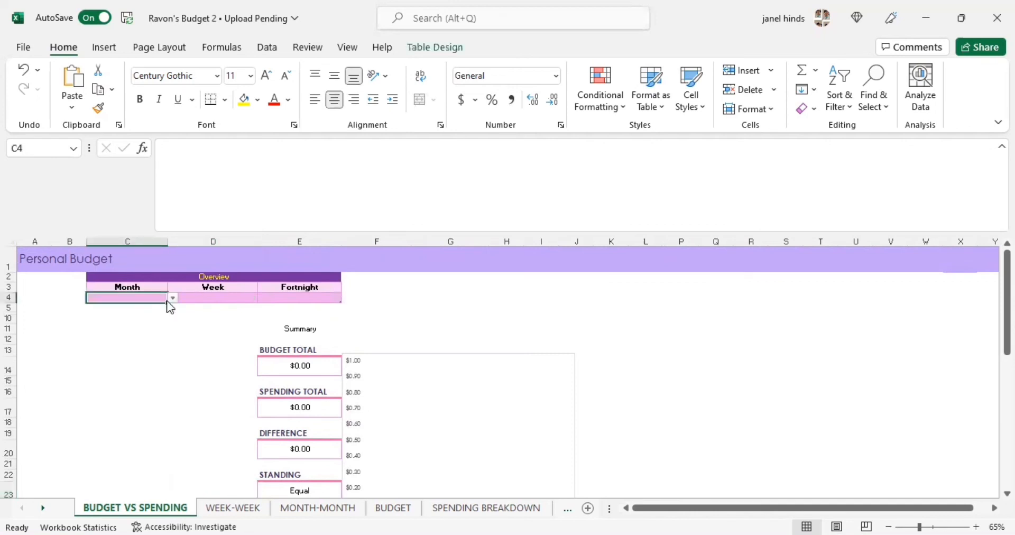
click(206, 303)
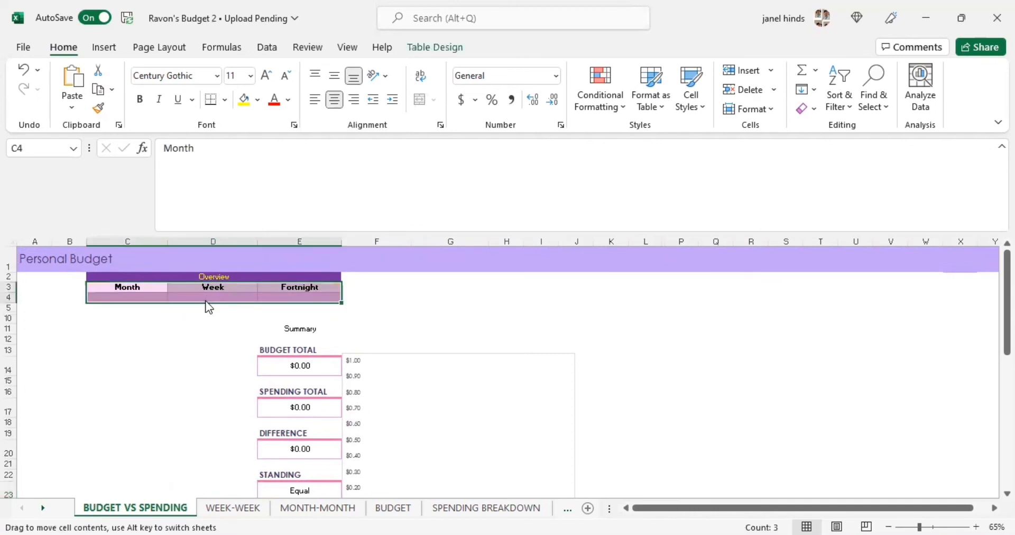
click(211, 297)
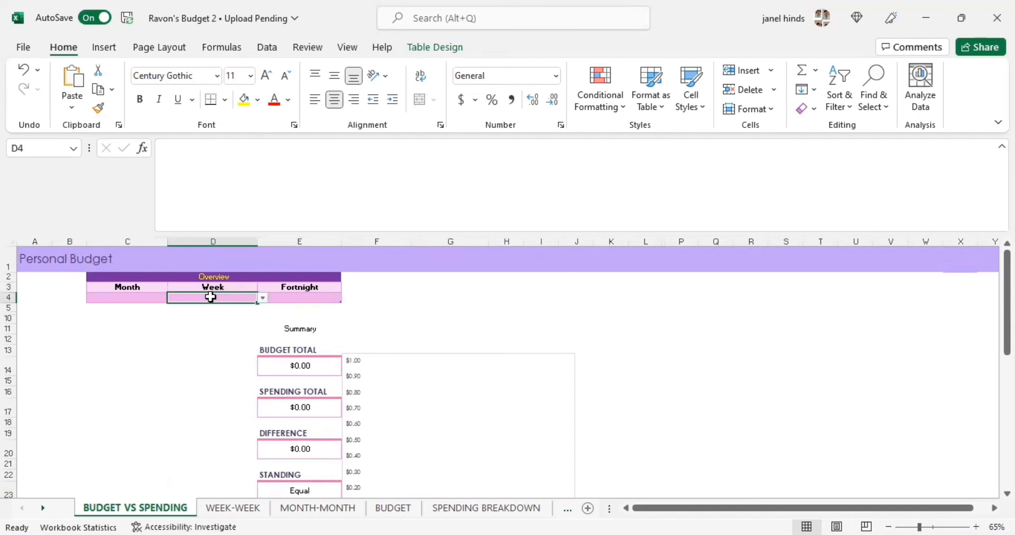
click(312, 296)
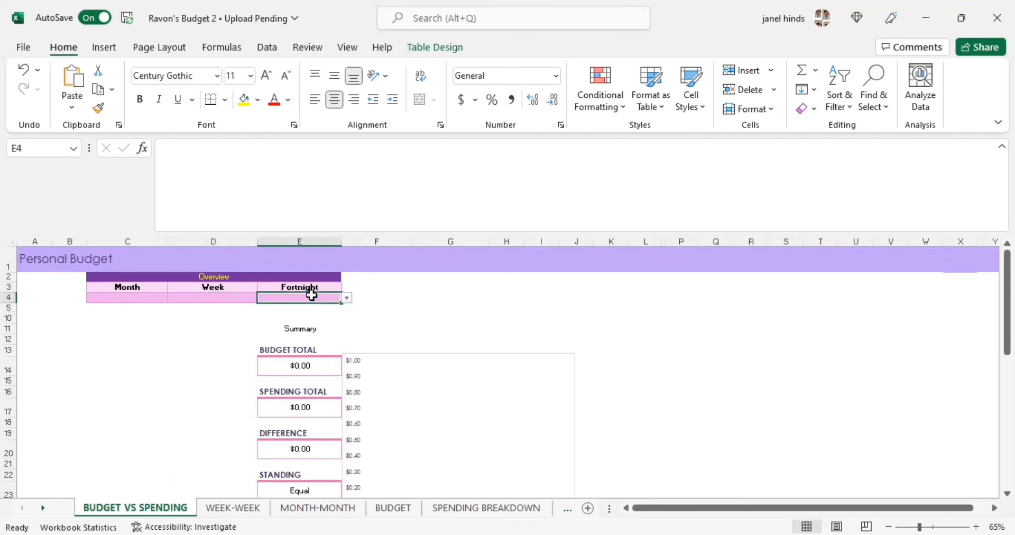
click(347, 298)
key(Escape)
scroll(294, 385, down, 2)
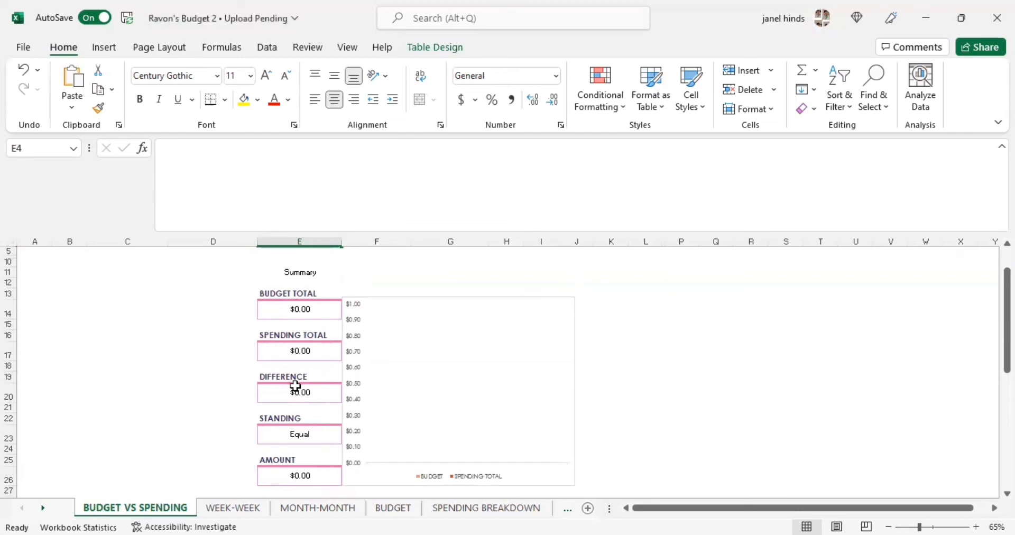
scroll(295, 386, up, 2)
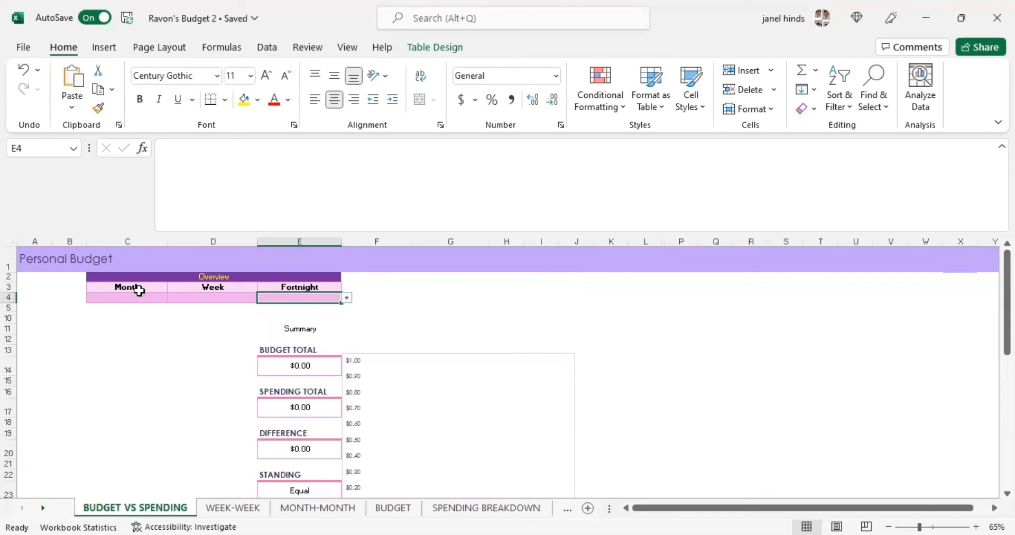
Step: View the list of months available in the Overview table's Month cell (C4) without choosing one
click(139, 296)
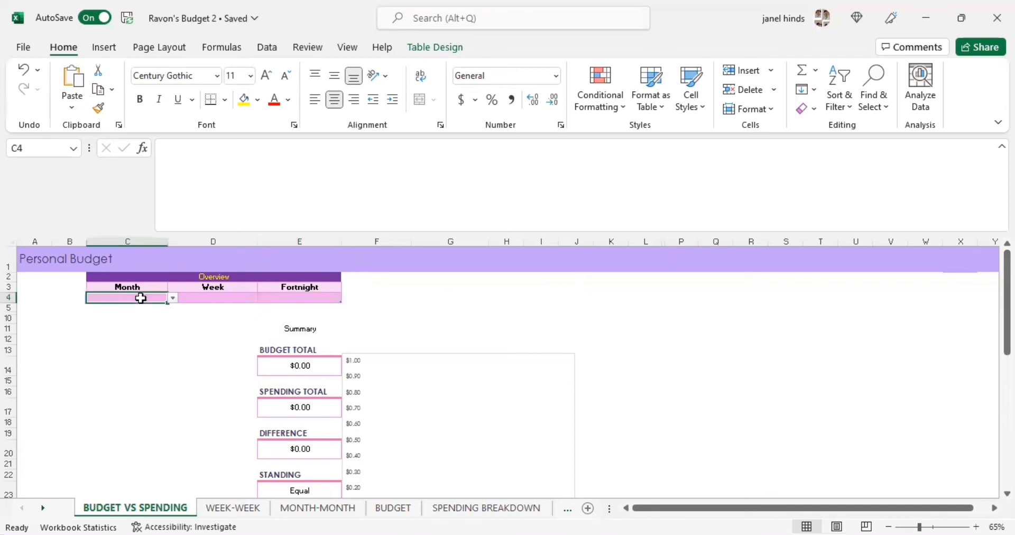
click(172, 299)
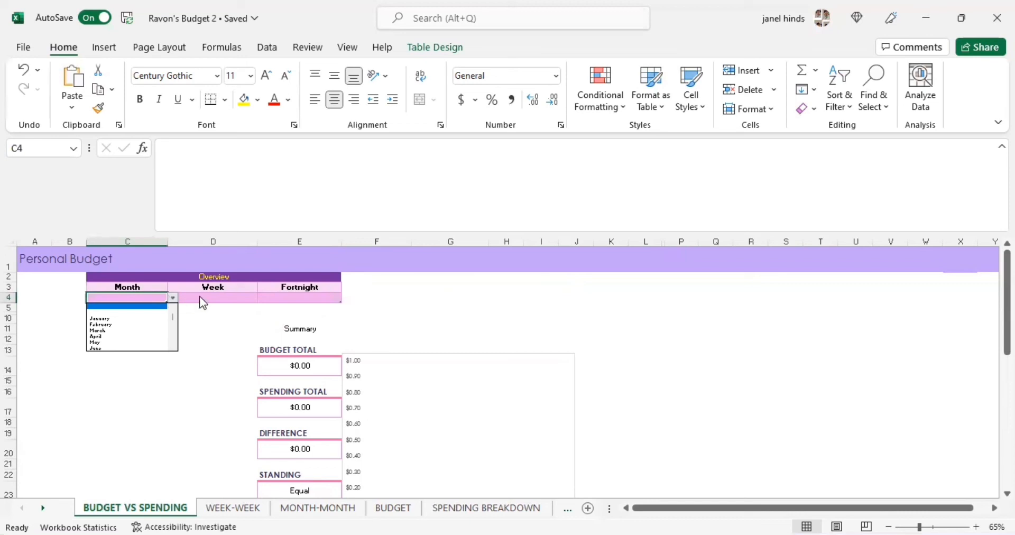
key(Escape)
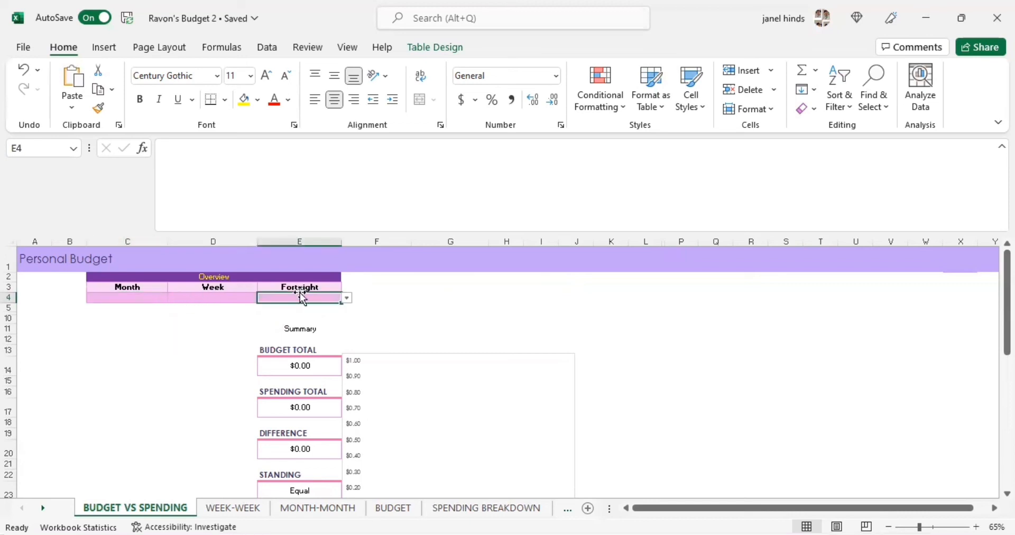
Step: Inspect the Week list (D4) and the Fortnight cell (E4) of the Overview table without choosing a value
click(256, 298)
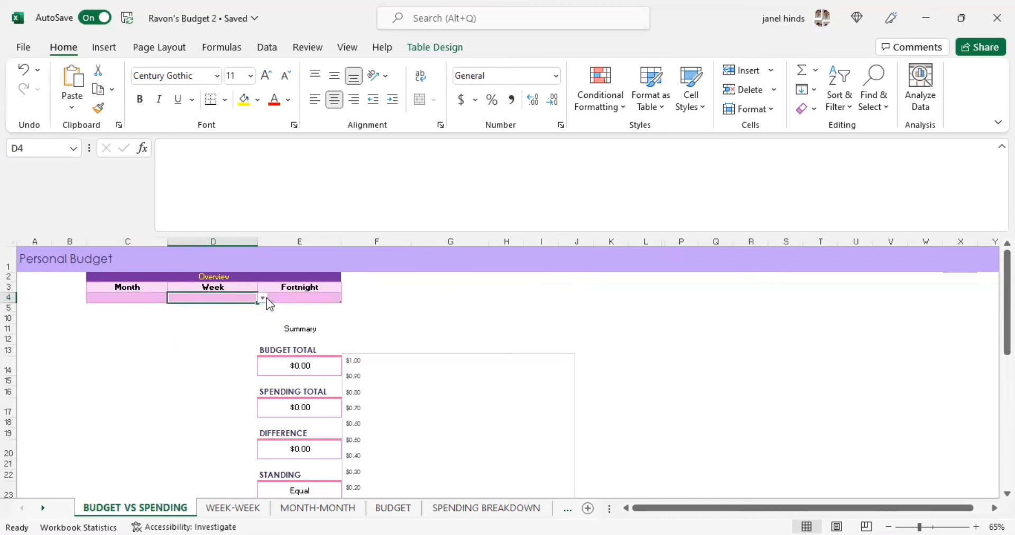
click(263, 298)
click(291, 300)
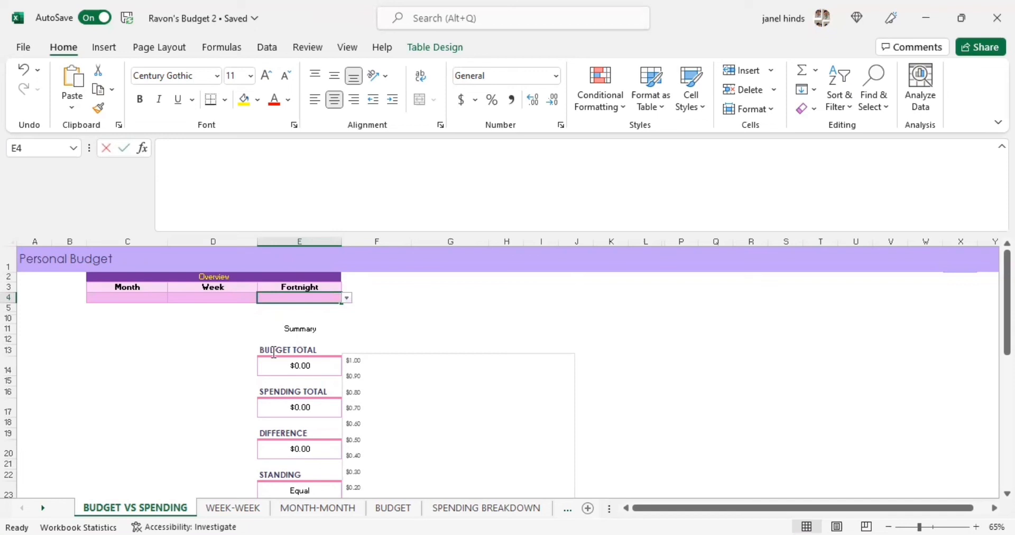
click(199, 379)
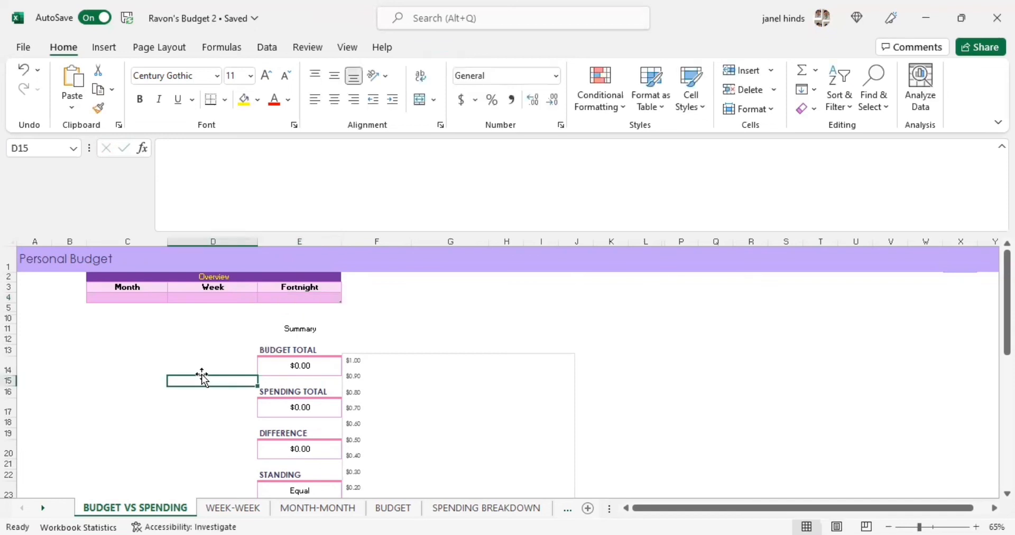
scroll(203, 377, down, 1)
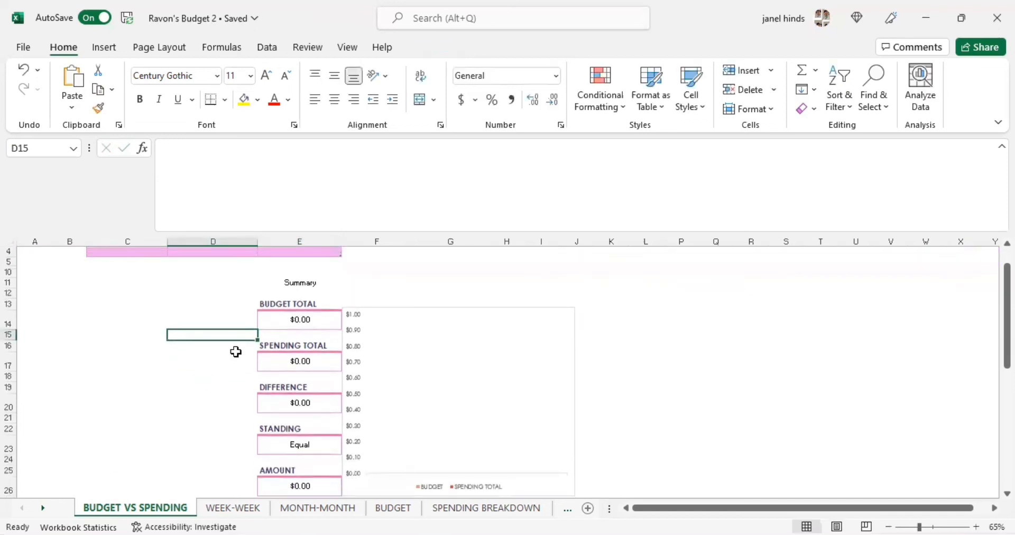
scroll(263, 323, up, 1)
Step: Set the Overview table's Fortnight cell (E4) to First and review the summary figures and chart
click(313, 272)
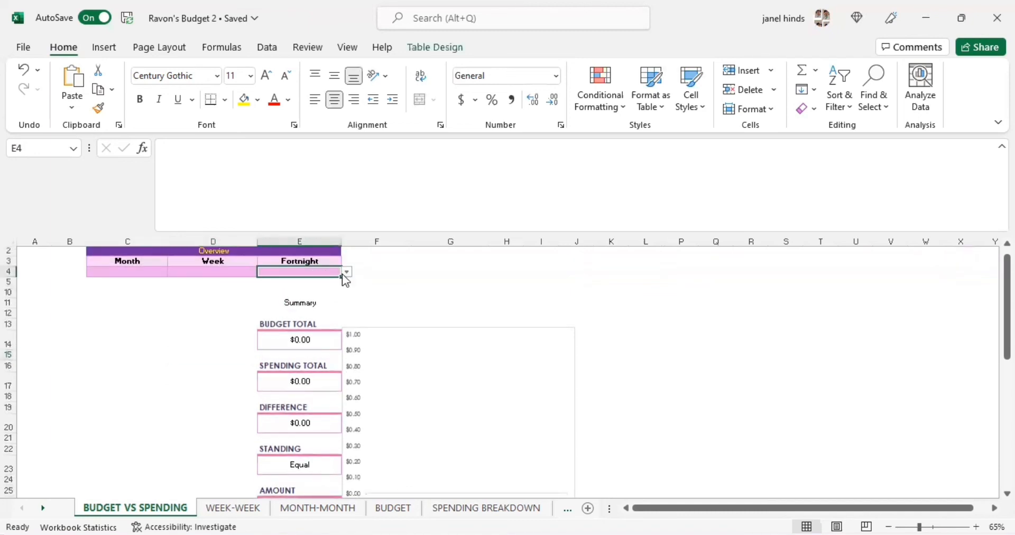
click(347, 271)
click(333, 275)
click(345, 273)
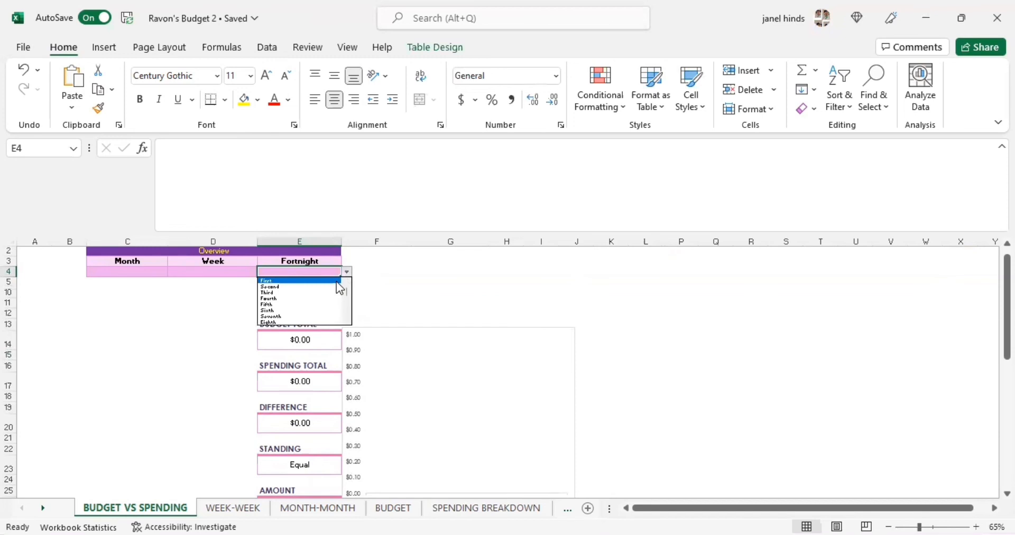
click(336, 281)
scroll(427, 307, down, 1)
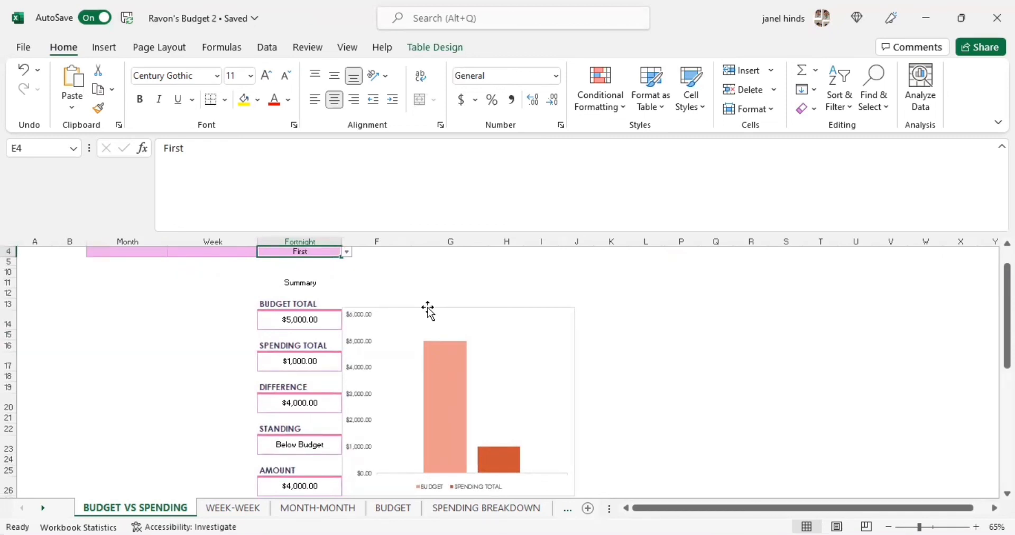
scroll(428, 309, down, 1)
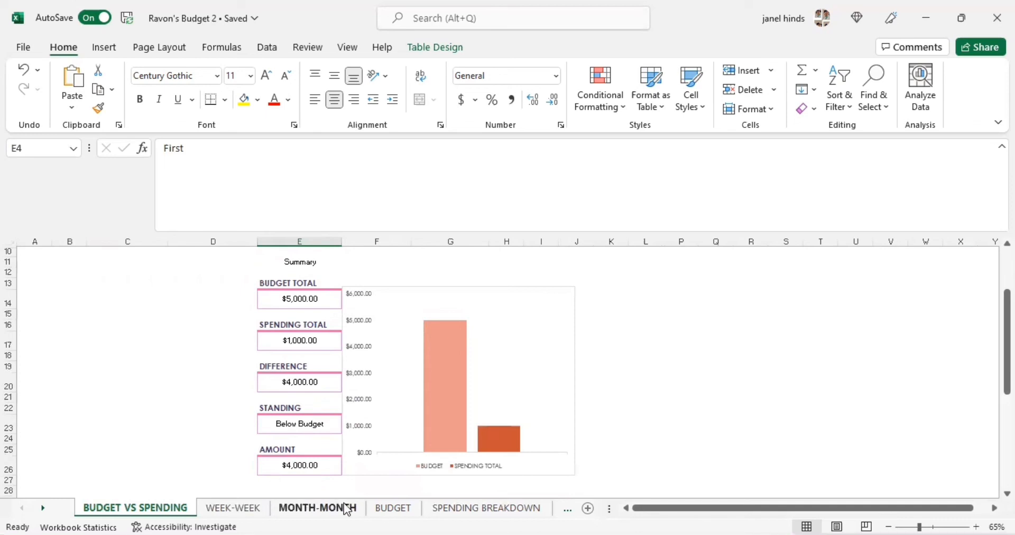
Step: Check the SPENDING BREAKDOWN and BUDGET sheets behind the summary, and return to the BUDGET VS SPENDING overview
click(454, 512)
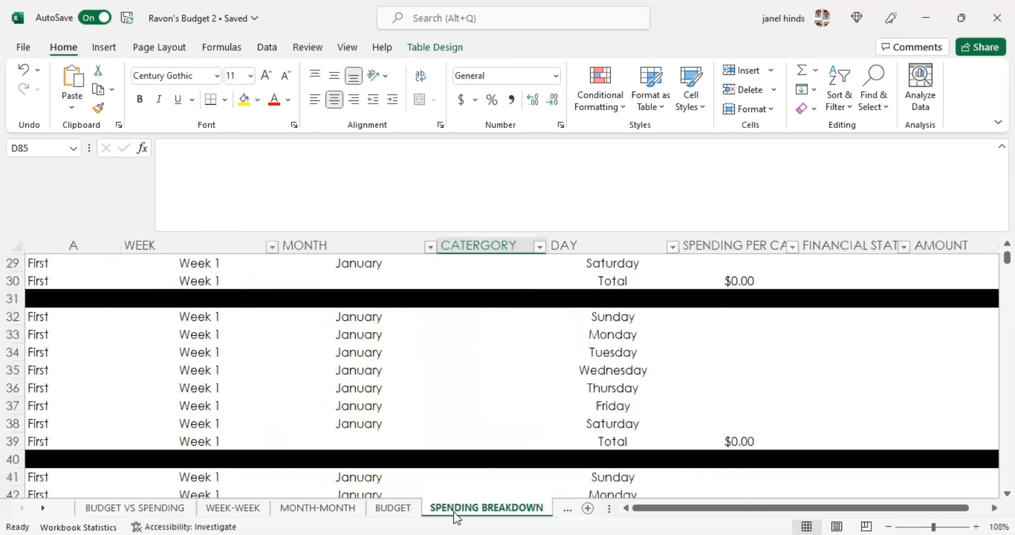
click(404, 512)
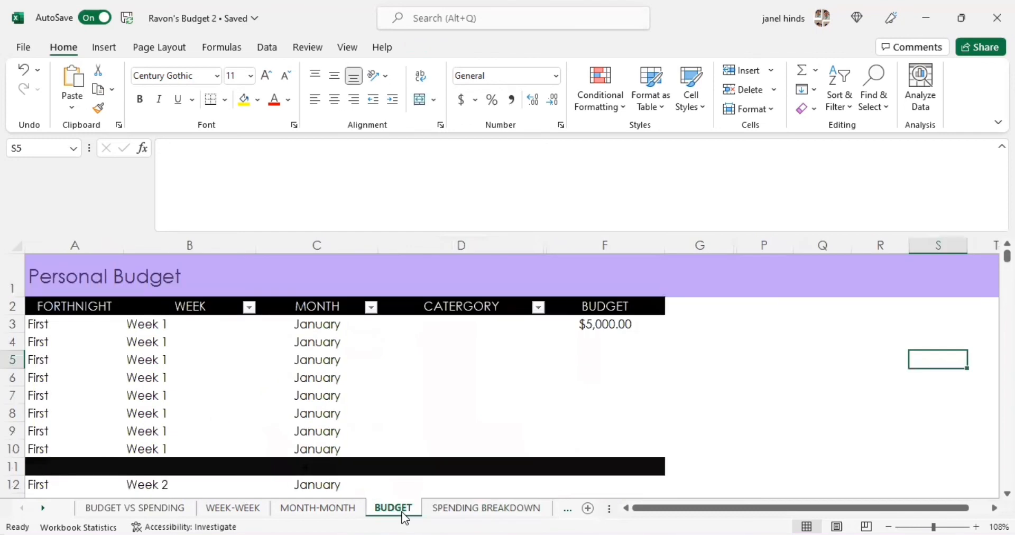
click(126, 509)
scroll(200, 408, up, 3)
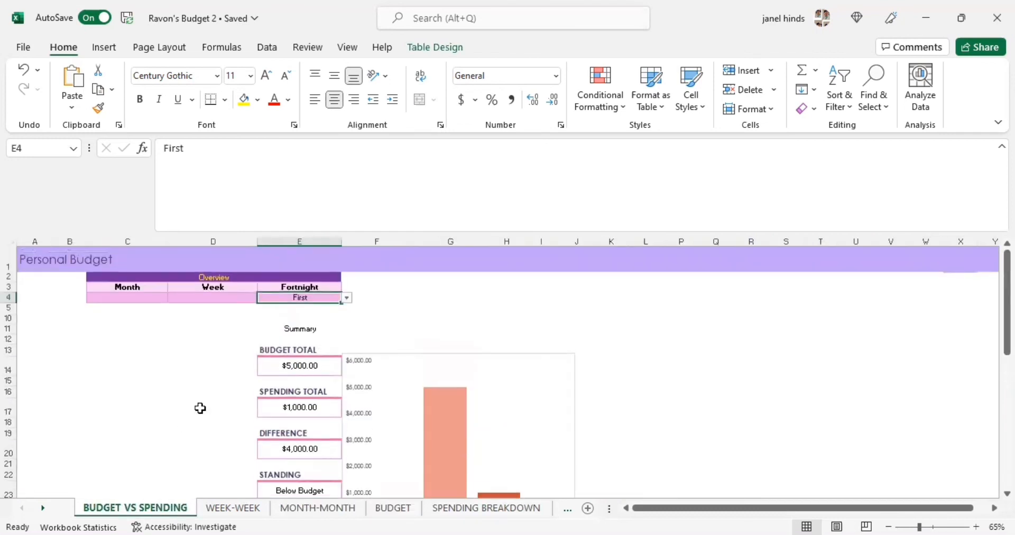
scroll(200, 408, down, 1)
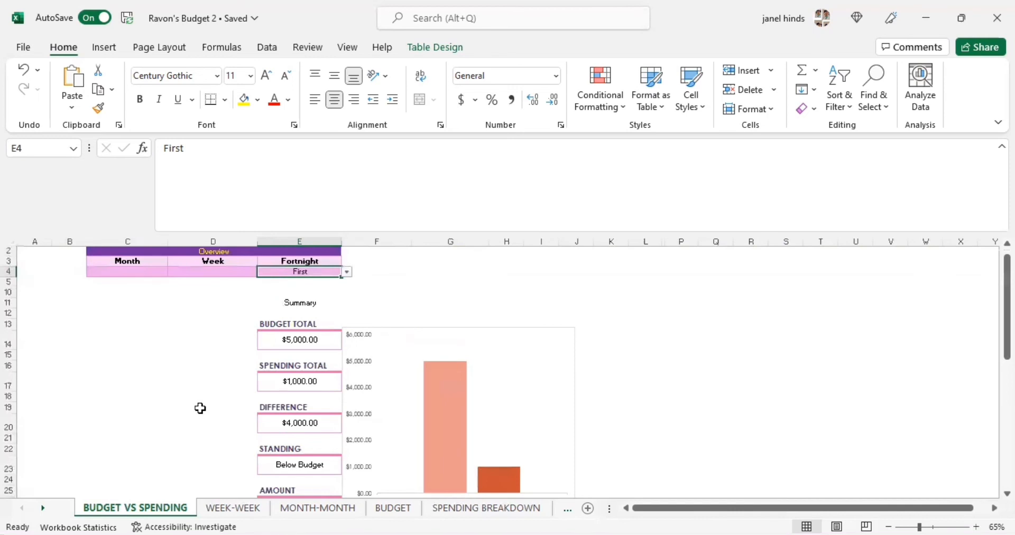